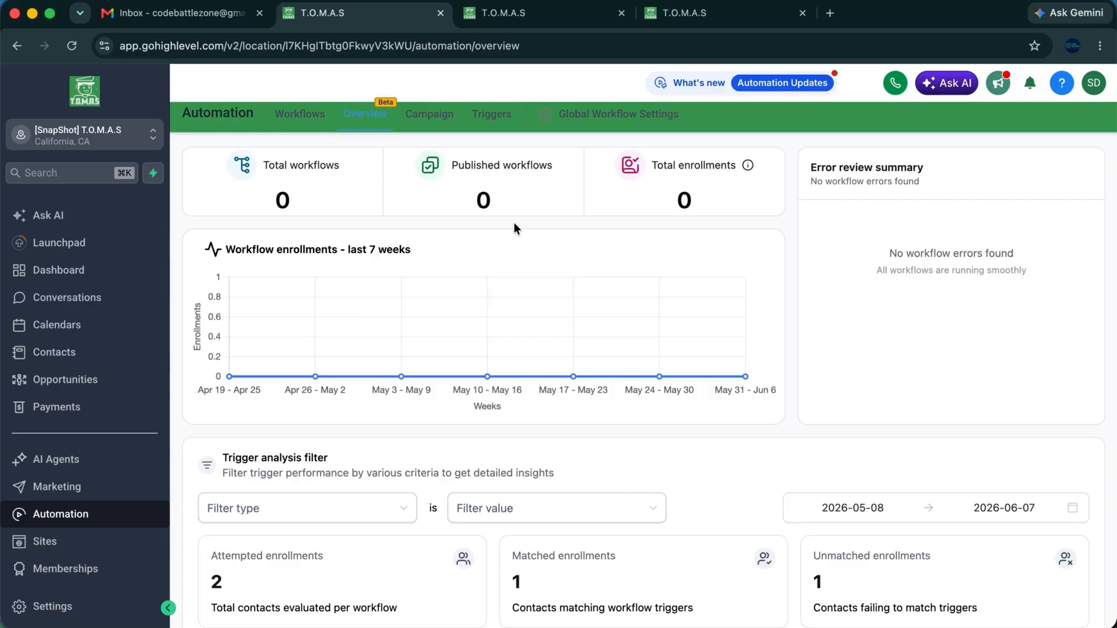
Go from the Automation overview to the Triggers list showing three folders and drafts #1–#7.
drag(463, 117, 521, 124)
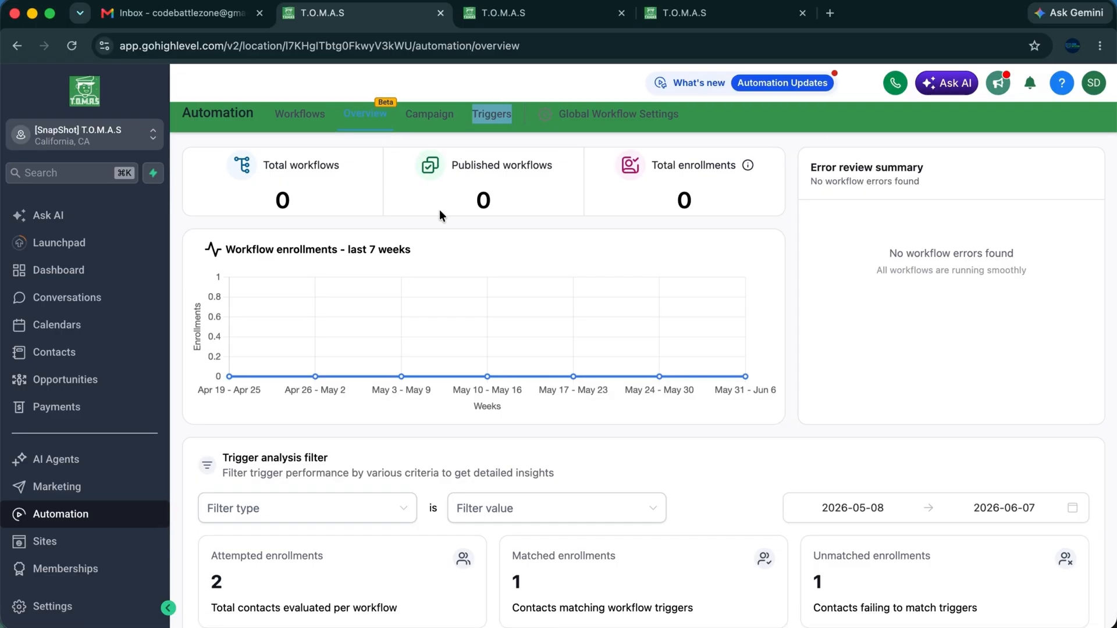
click(447, 222)
drag(264, 117, 329, 116)
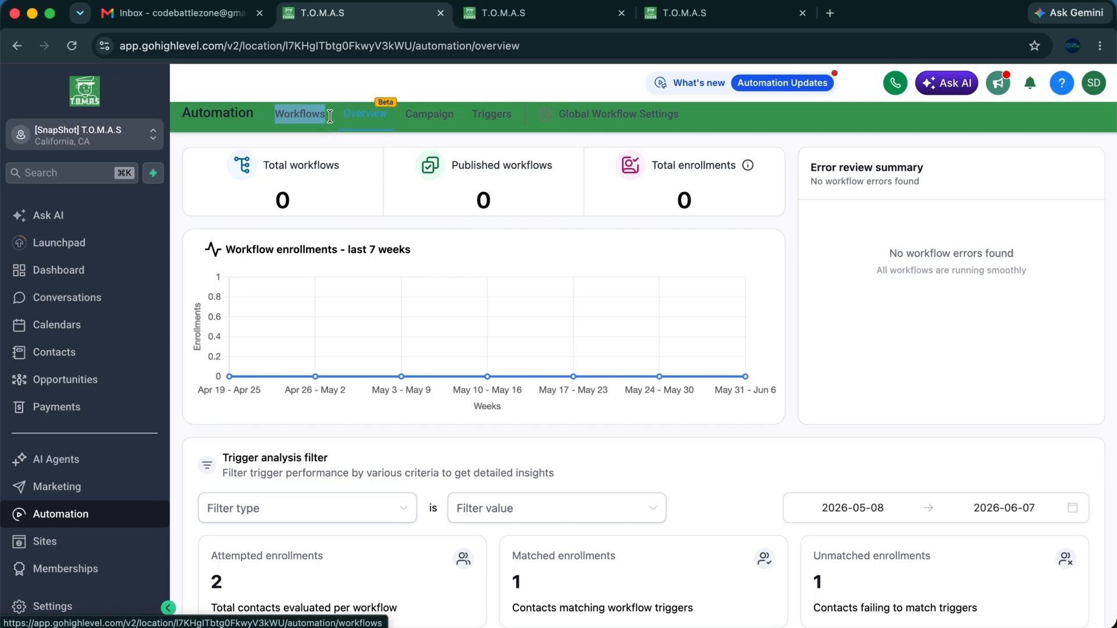
click(474, 140)
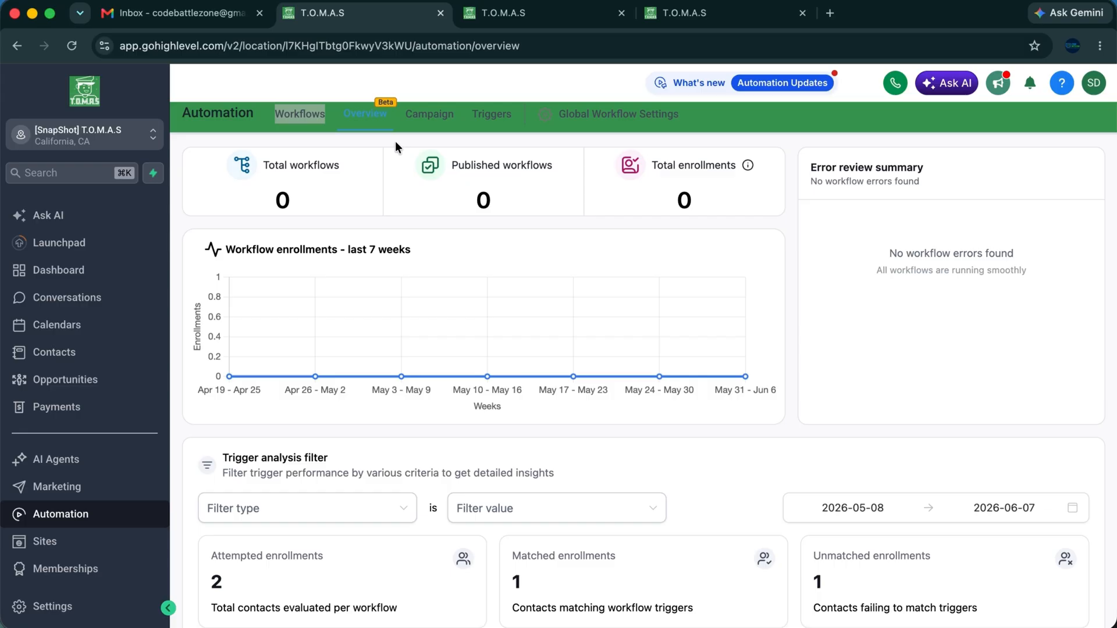
click(469, 90)
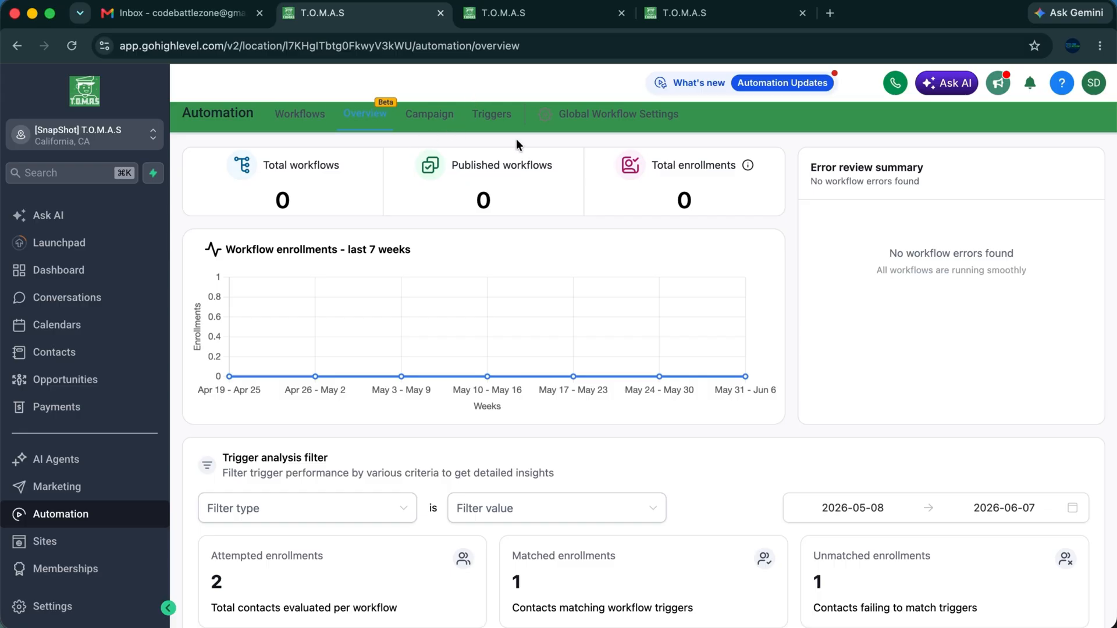
drag(464, 111, 519, 121)
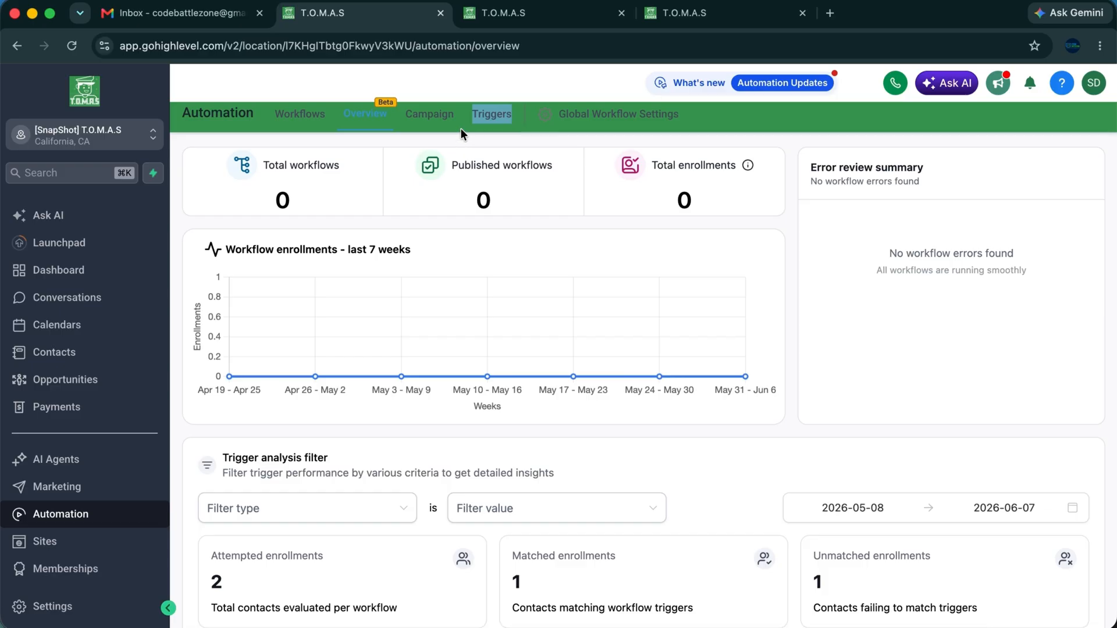
click(500, 125)
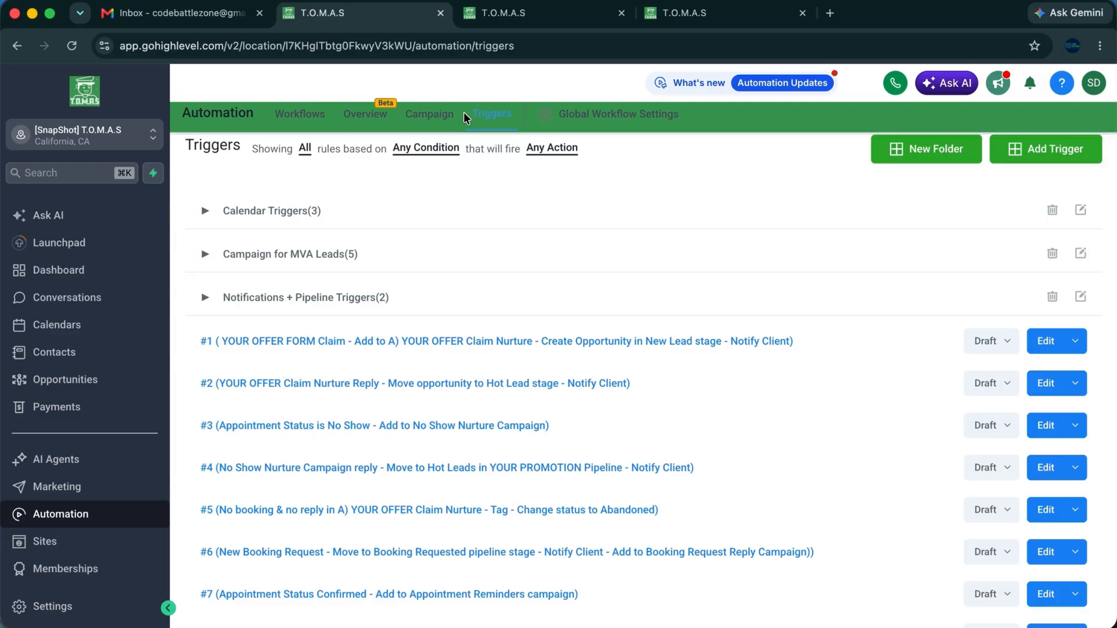
drag(464, 112, 516, 117)
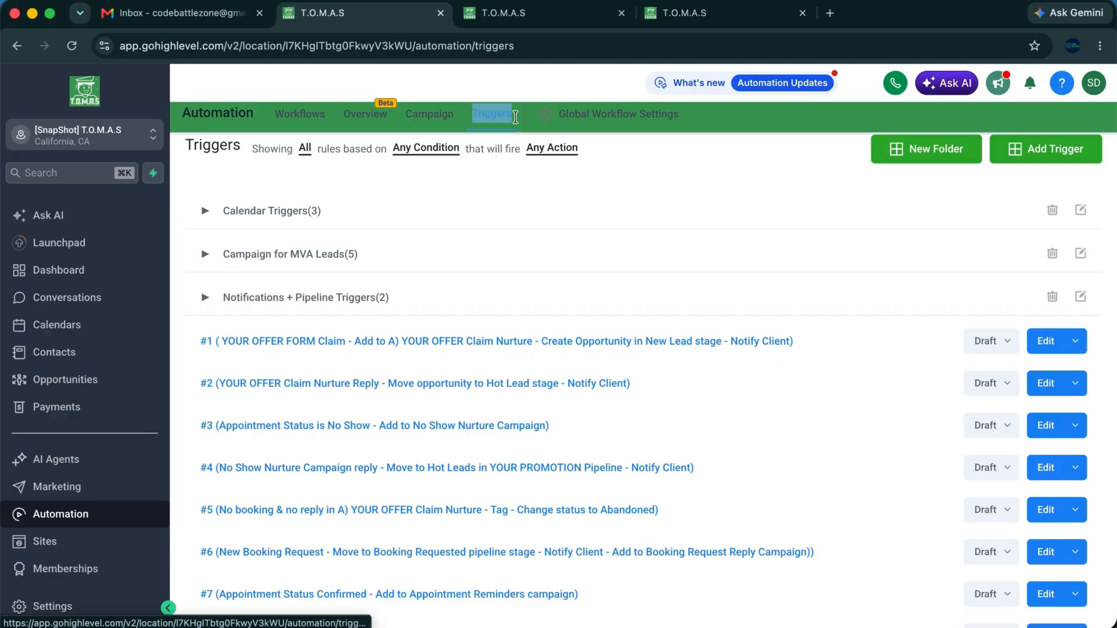
click(540, 170)
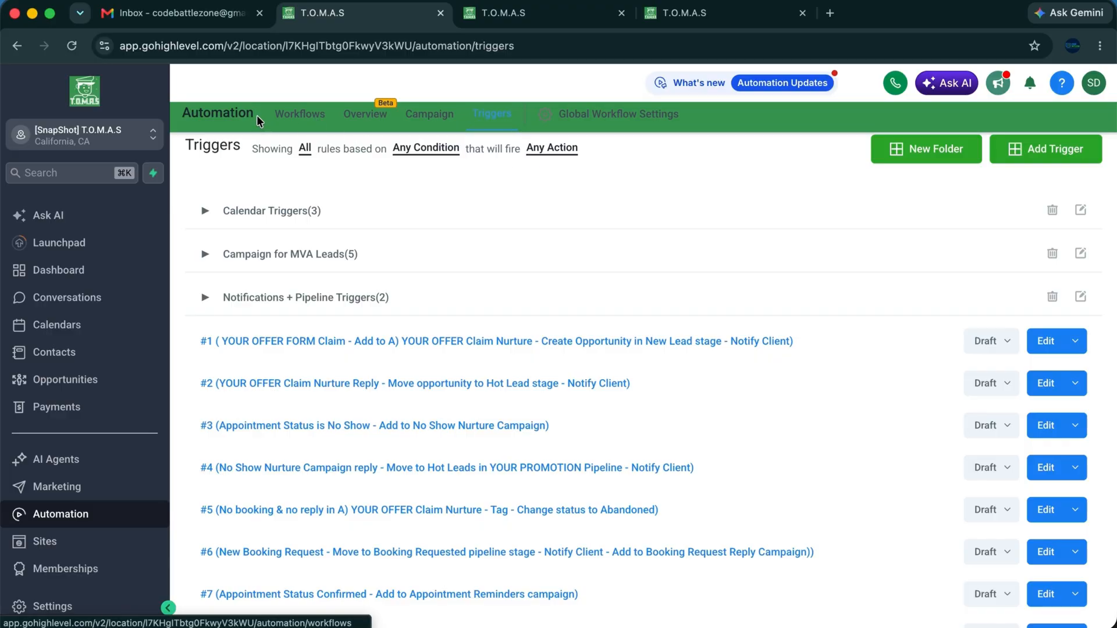
click(314, 115)
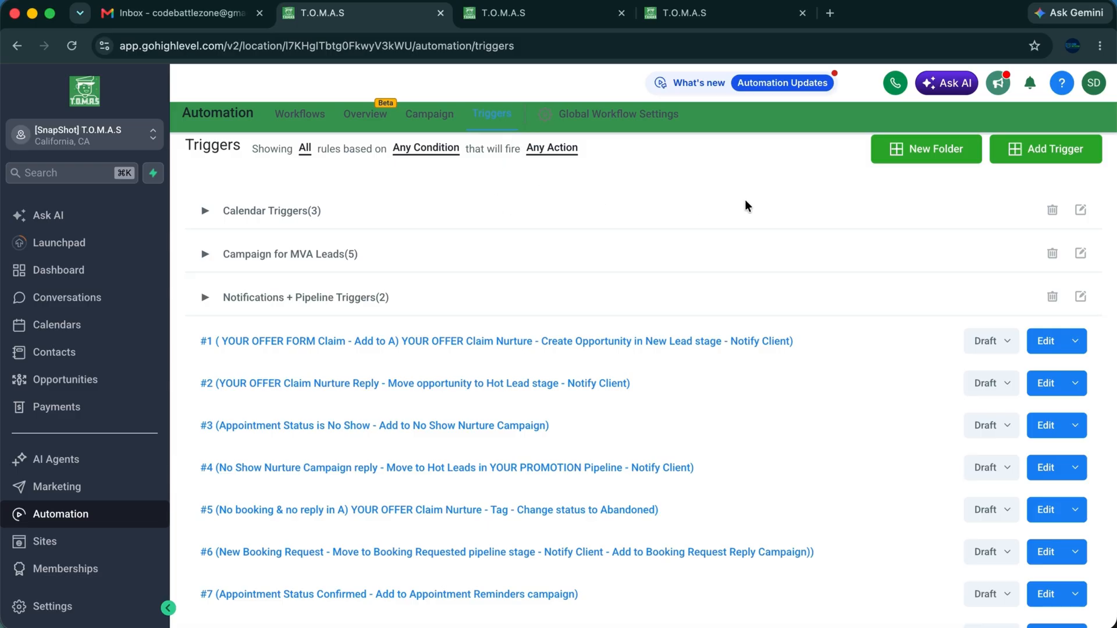
Add a new trigger rule named 'Test Trigger' and save it to open its editor.
click(1047, 158)
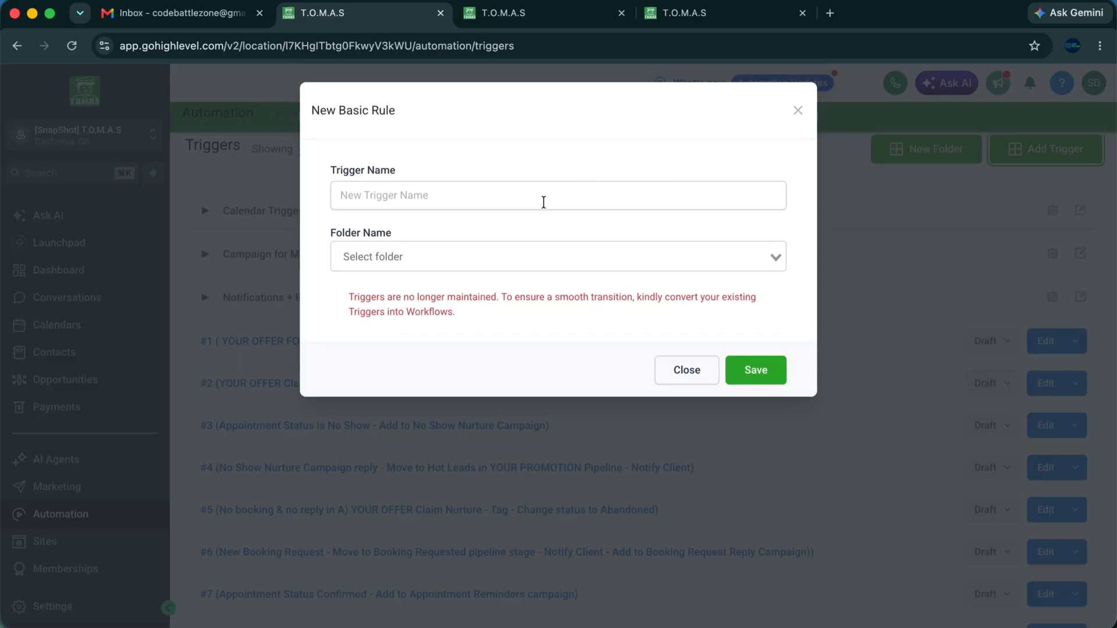
click(543, 202)
text(Test)
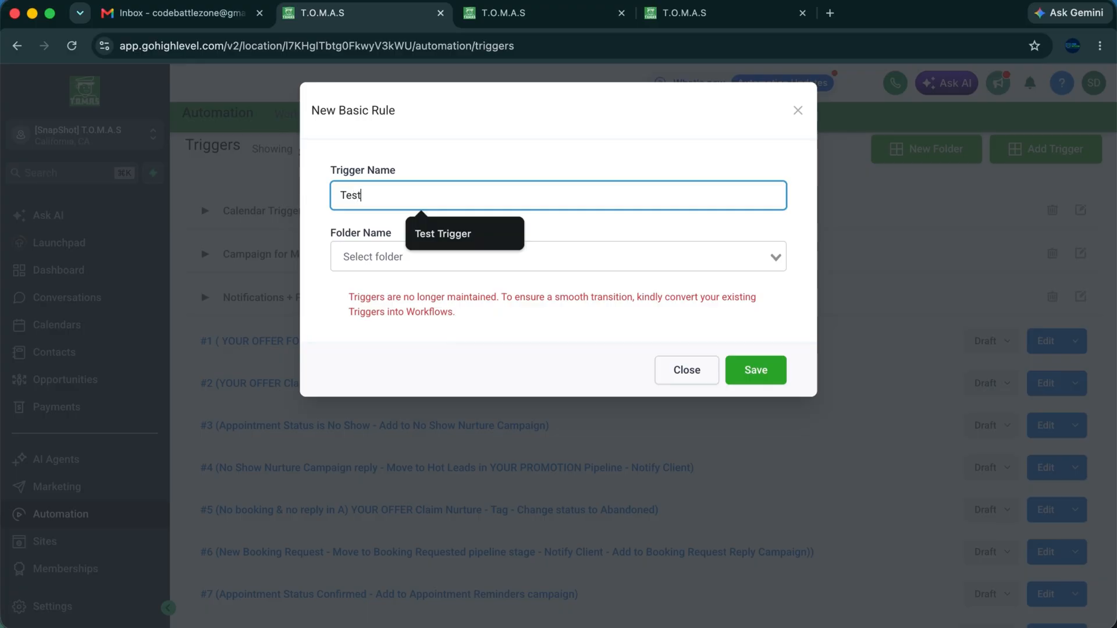
click(456, 240)
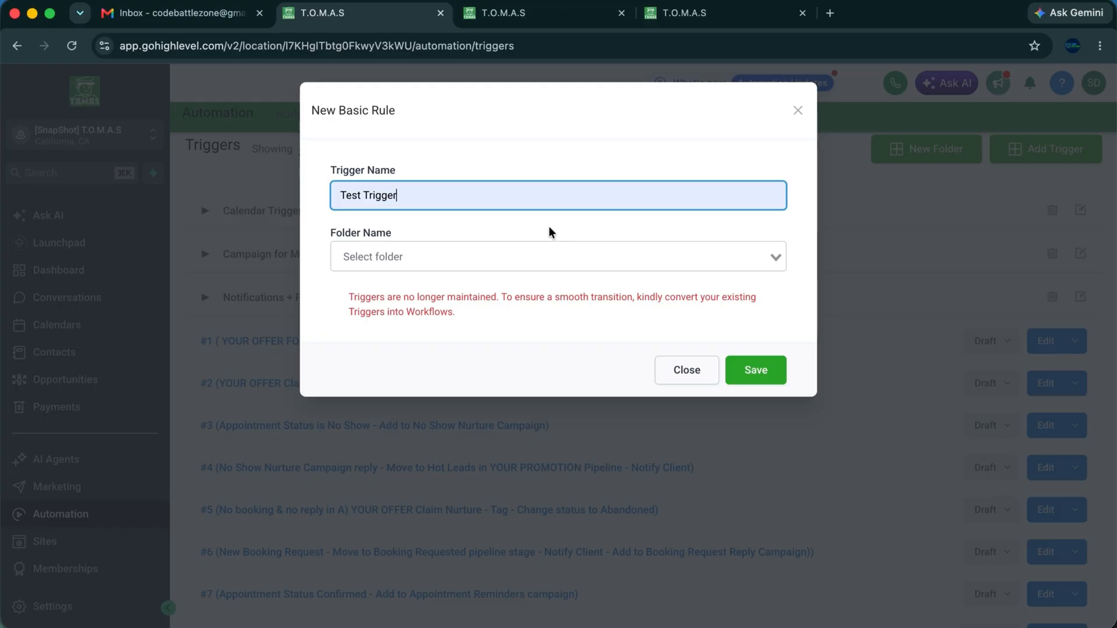
click(607, 224)
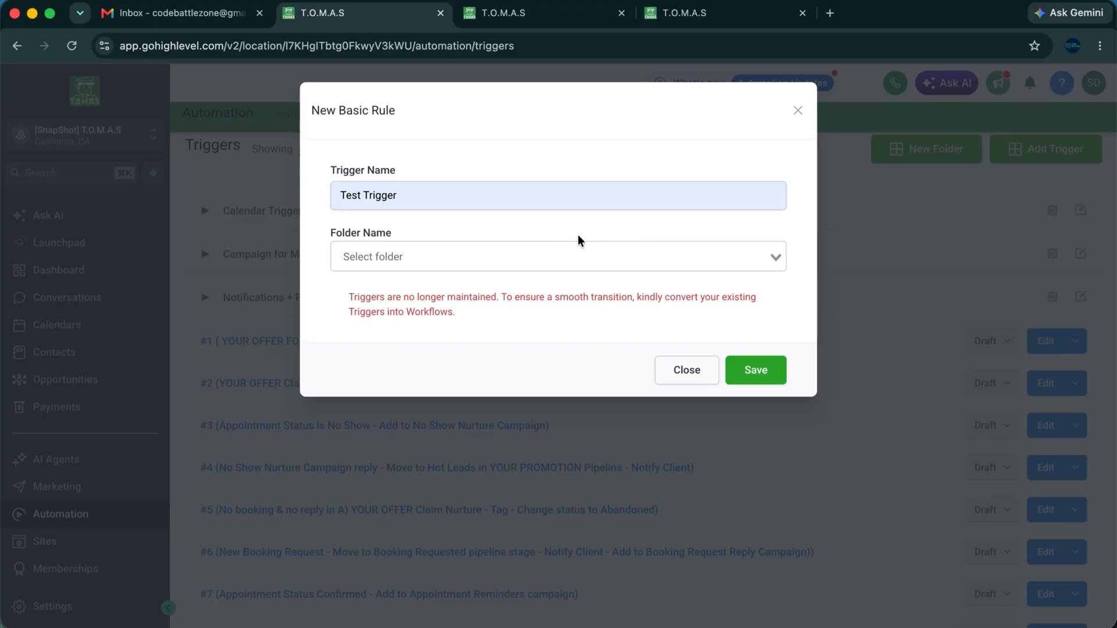
click(753, 379)
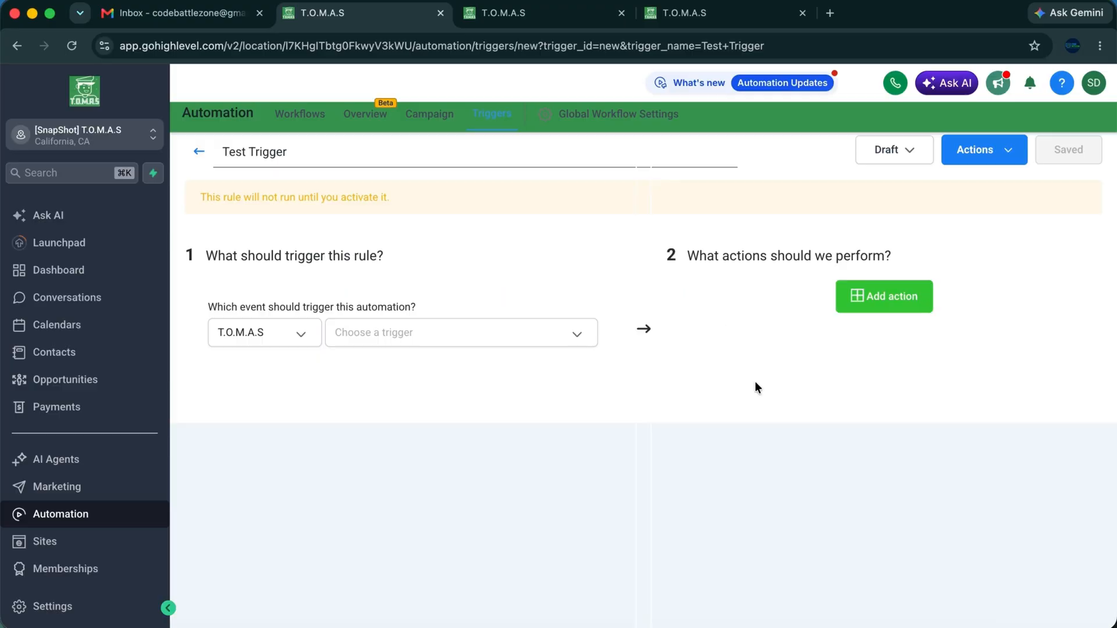
Choose Contact Tag as the rule's triggering event.
click(384, 342)
scroll(390, 448, down, 5)
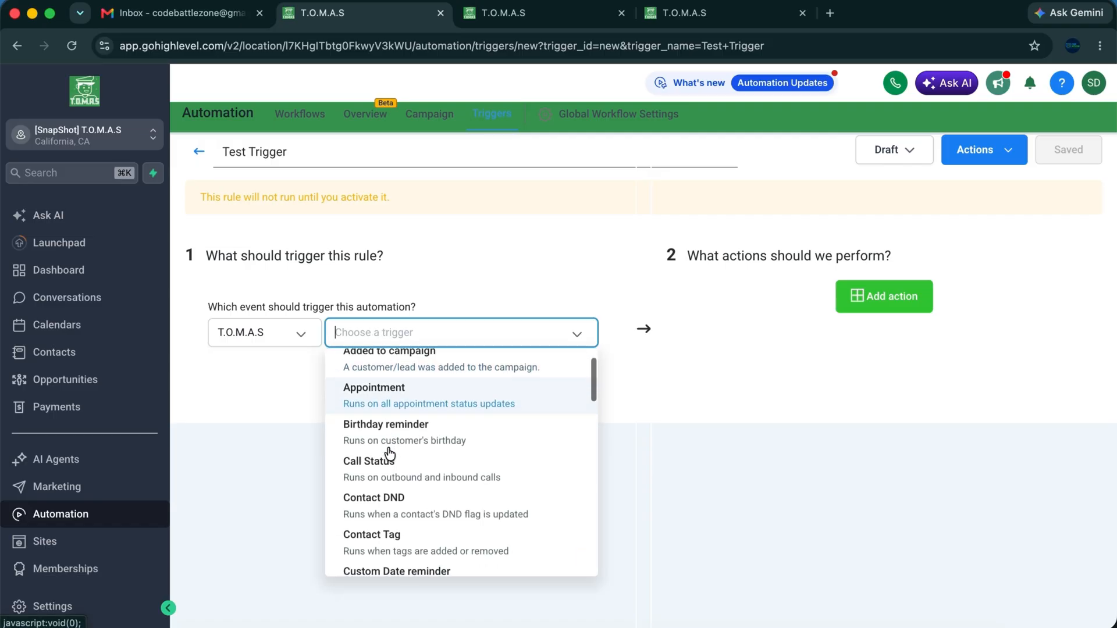
scroll(395, 451, down, 2)
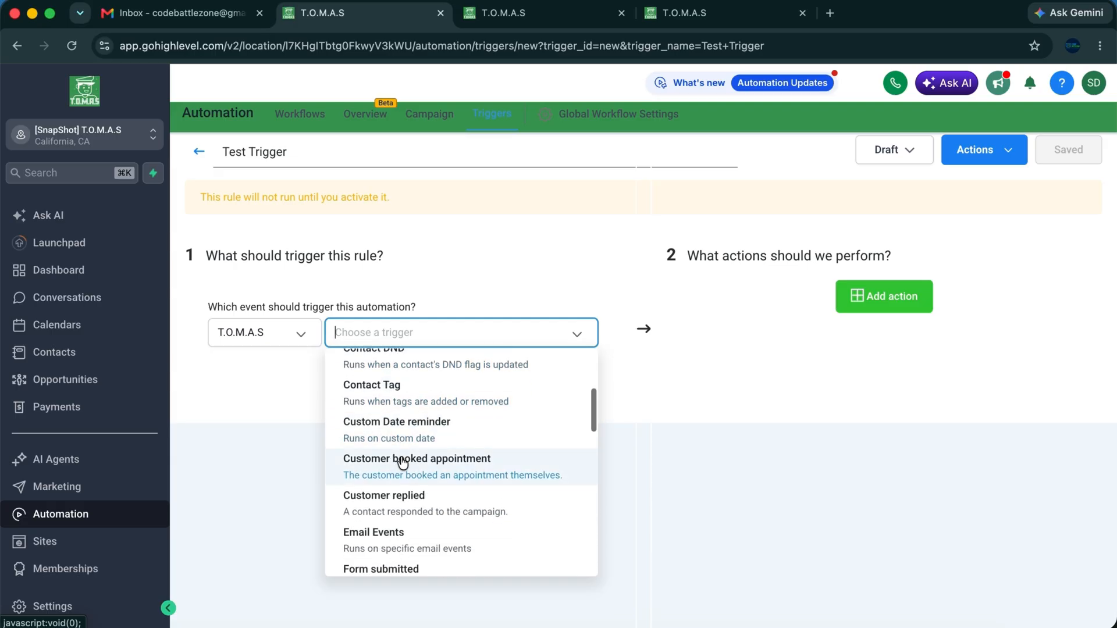
scroll(402, 463, up, 4)
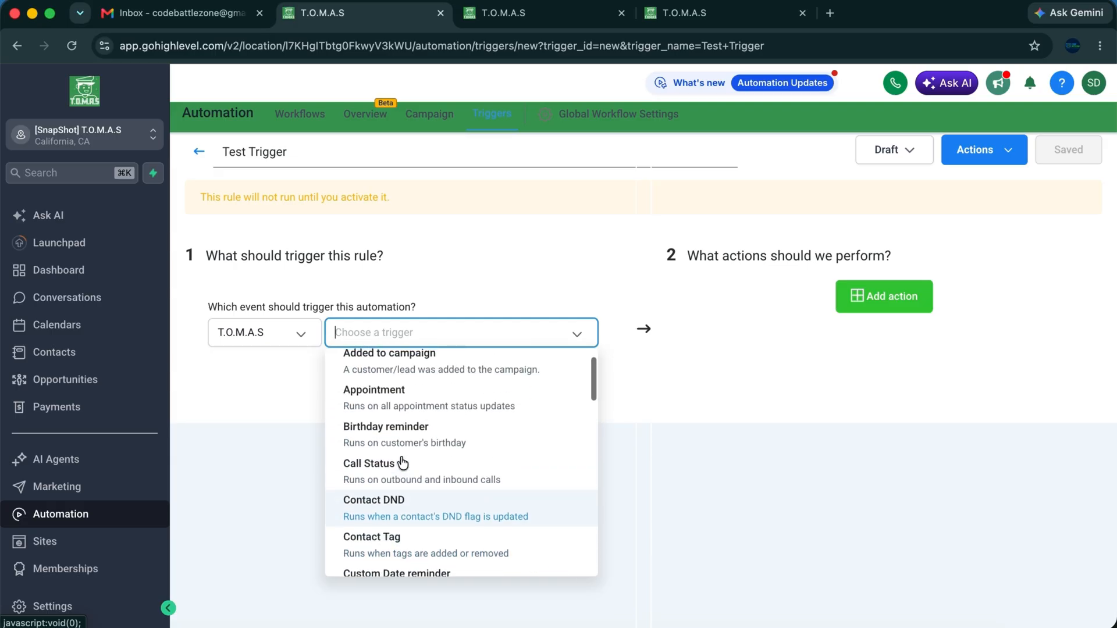
scroll(403, 463, down, 7)
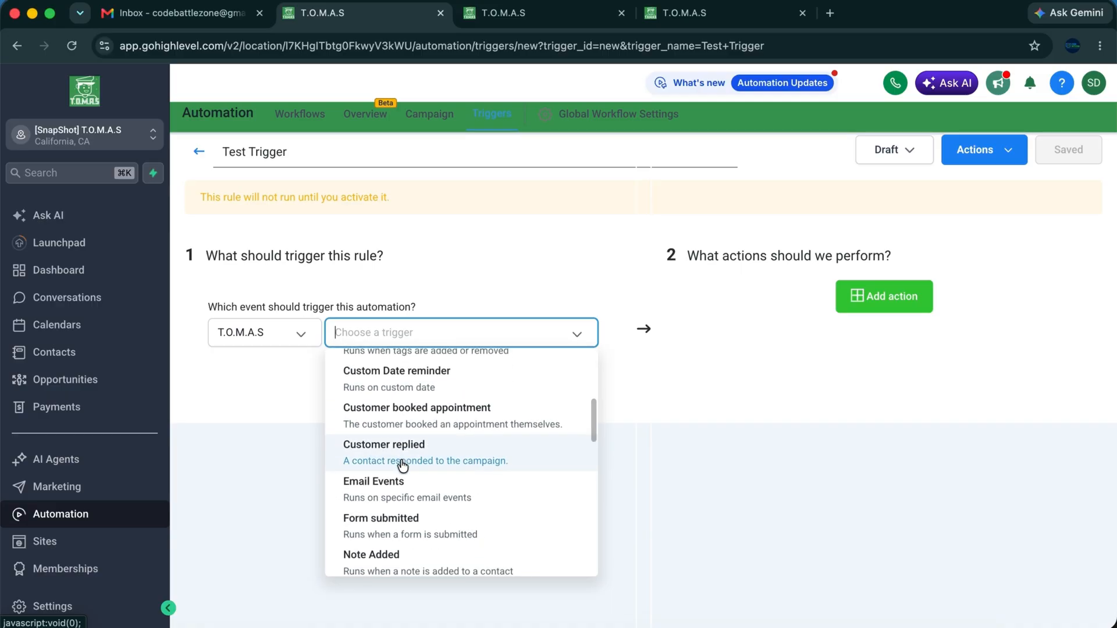
scroll(406, 490, down, 1)
scroll(434, 460, up, 4)
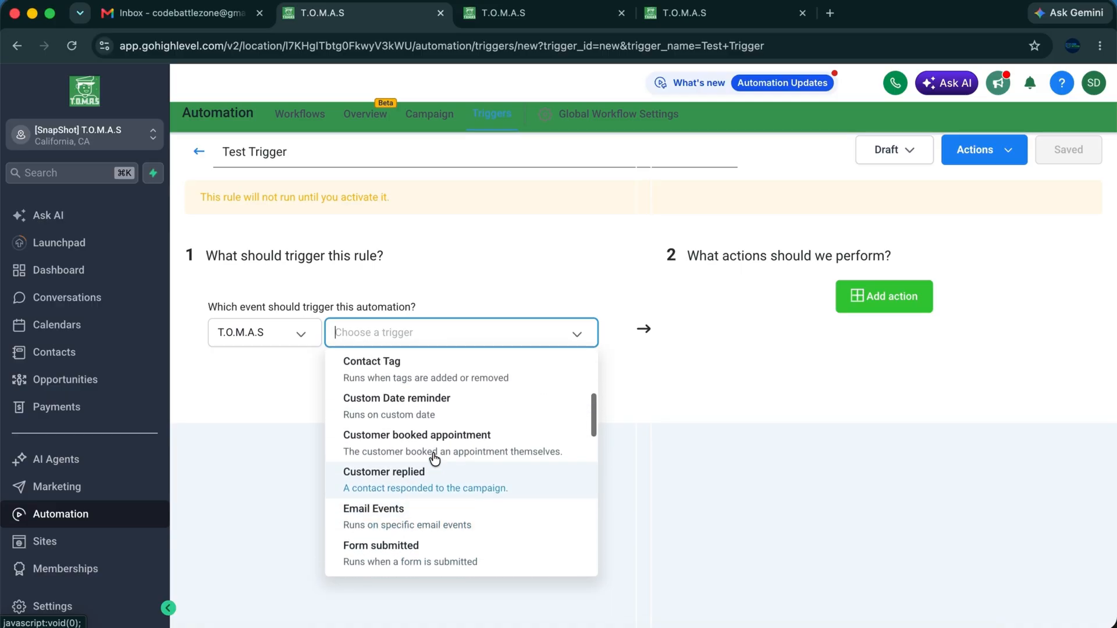
click(400, 428)
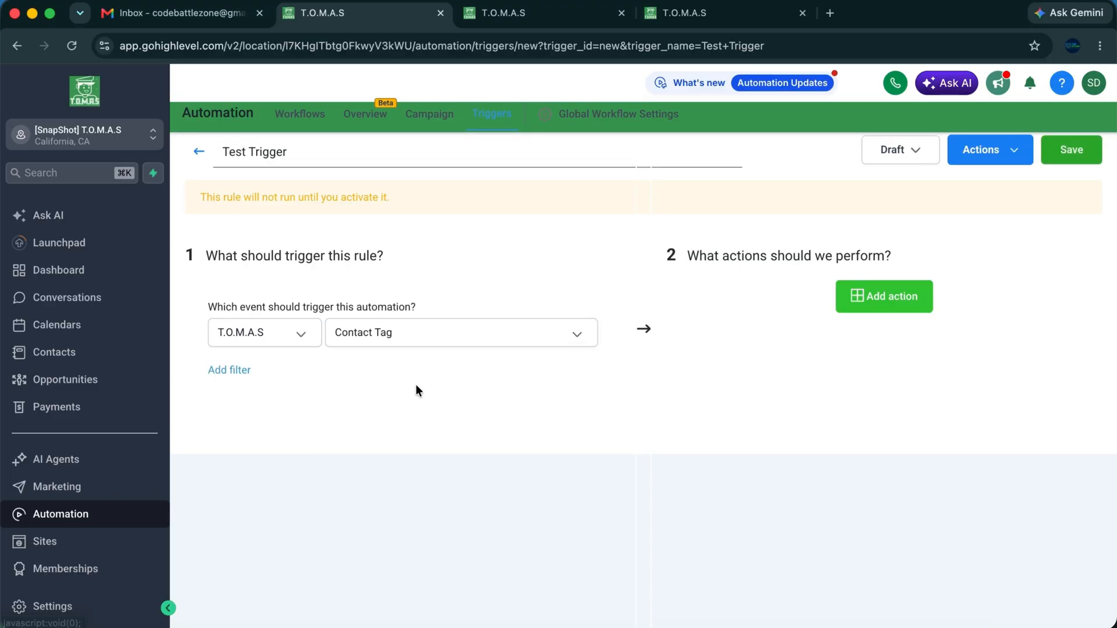
Add a Tag Added filter limited to the 'testing lead' tag.
click(235, 382)
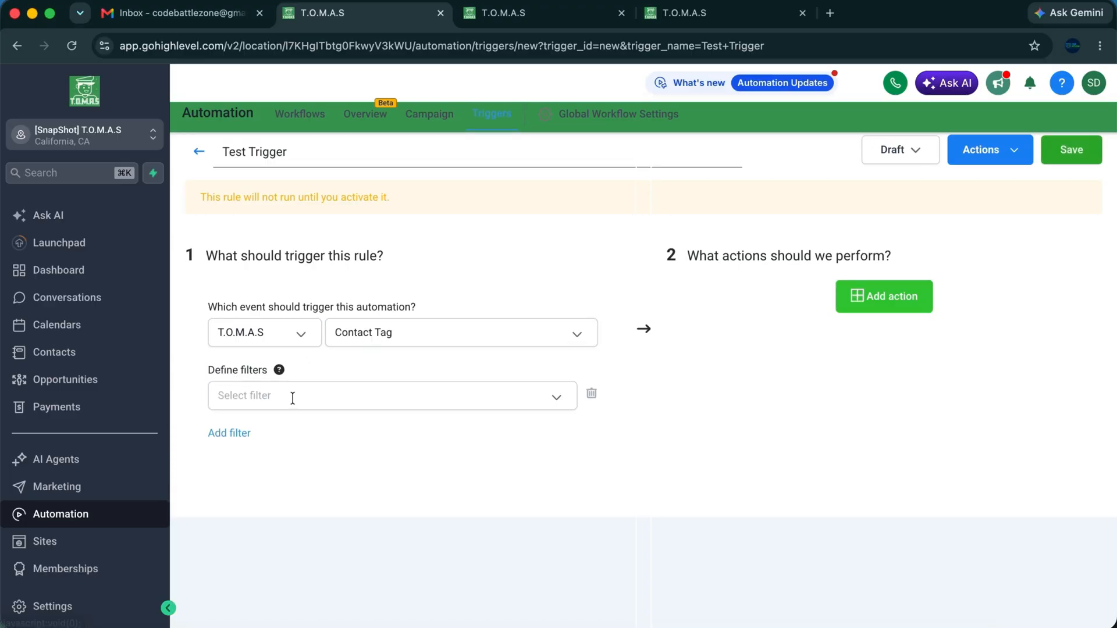
click(294, 403)
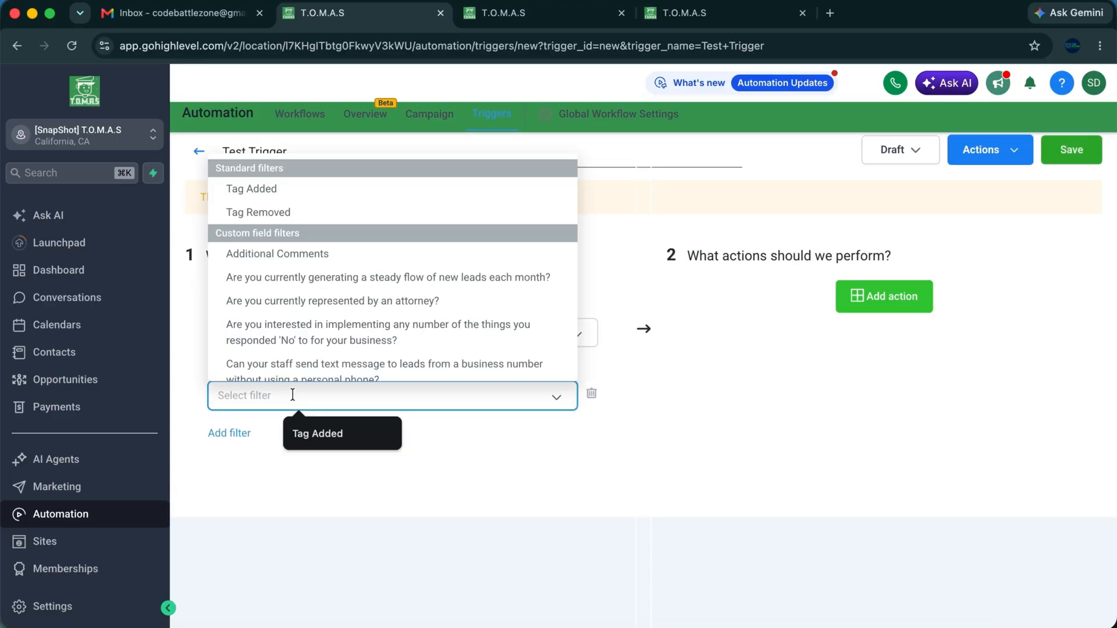
click(271, 197)
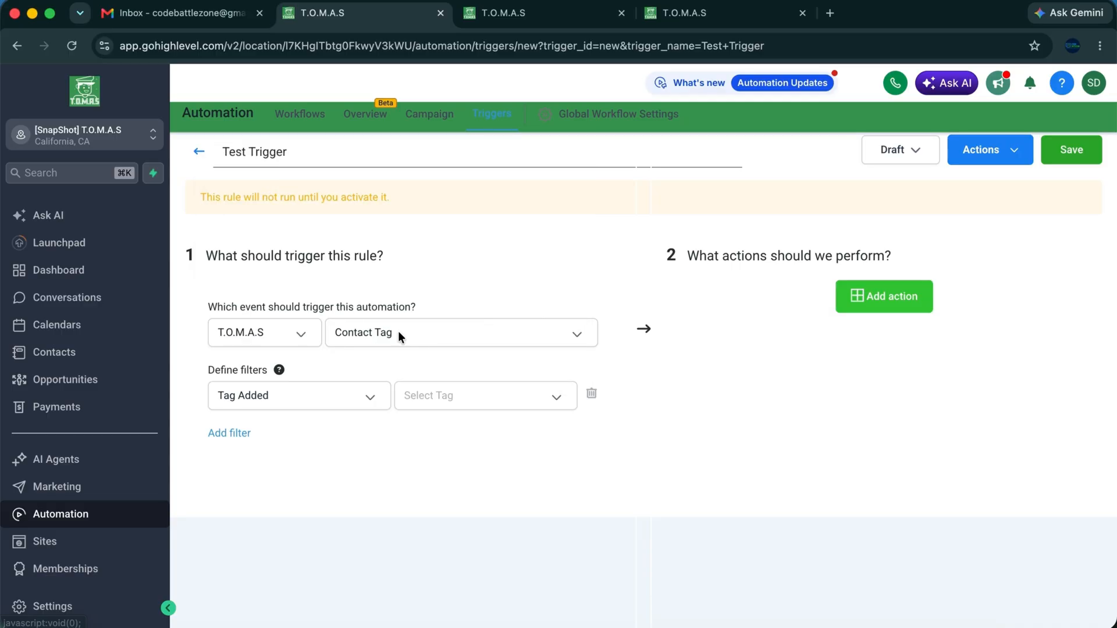
click(465, 388)
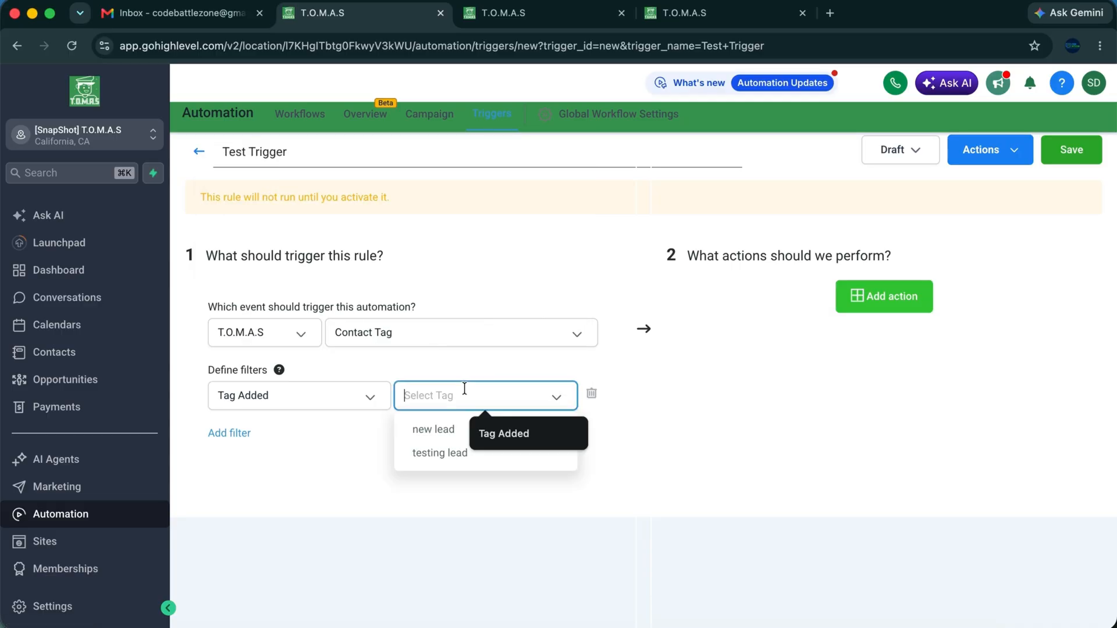
click(441, 453)
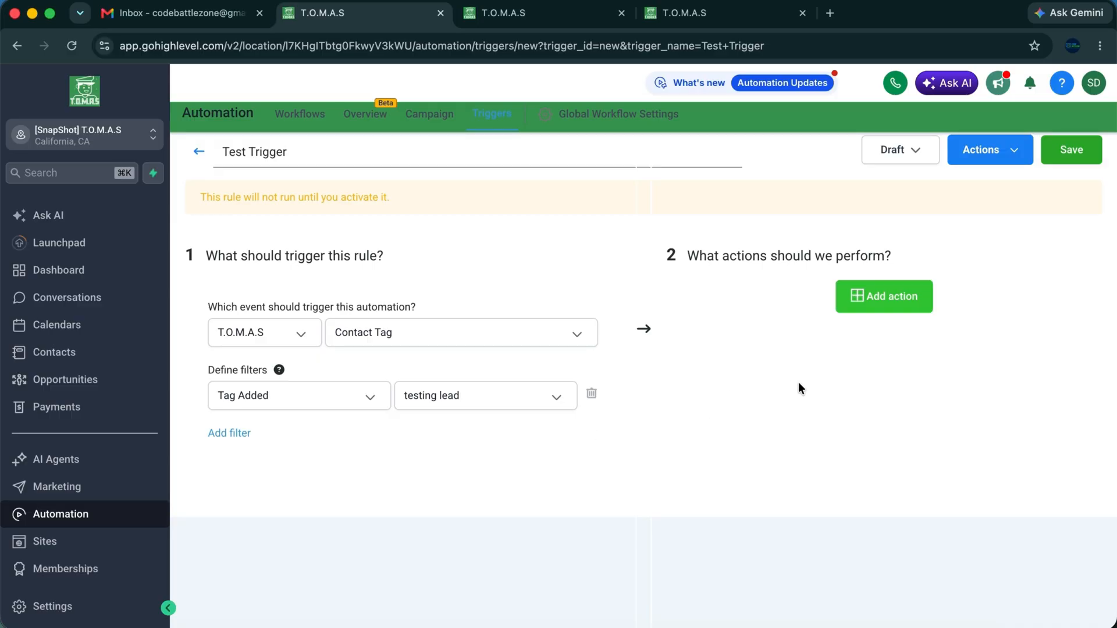
scroll(702, 360, down, 1)
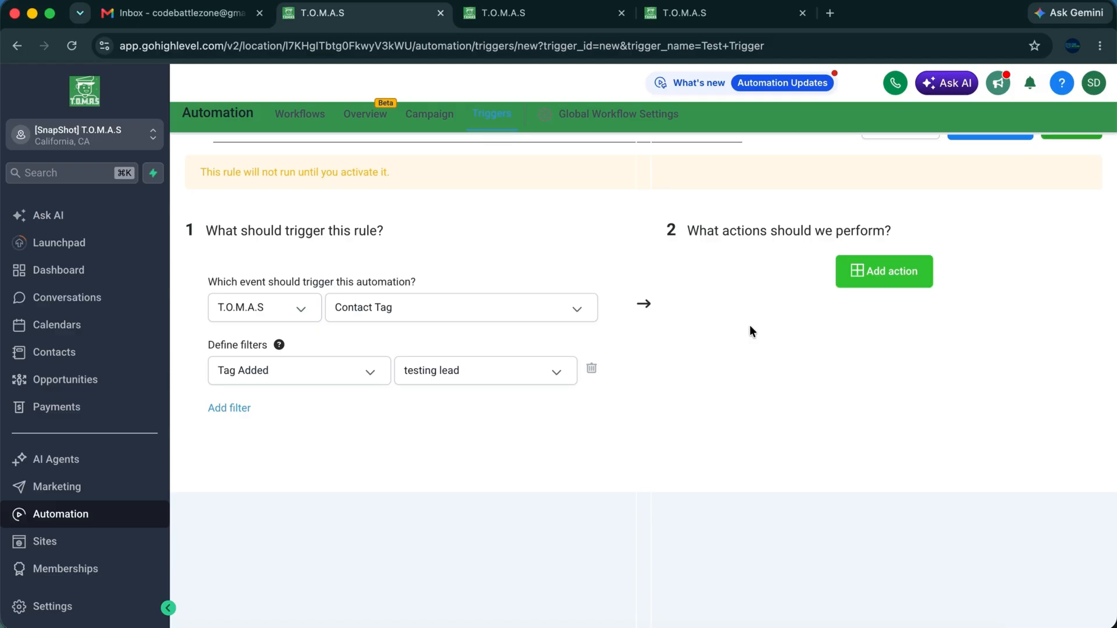
Add Send Email as the rule's action.
click(884, 274)
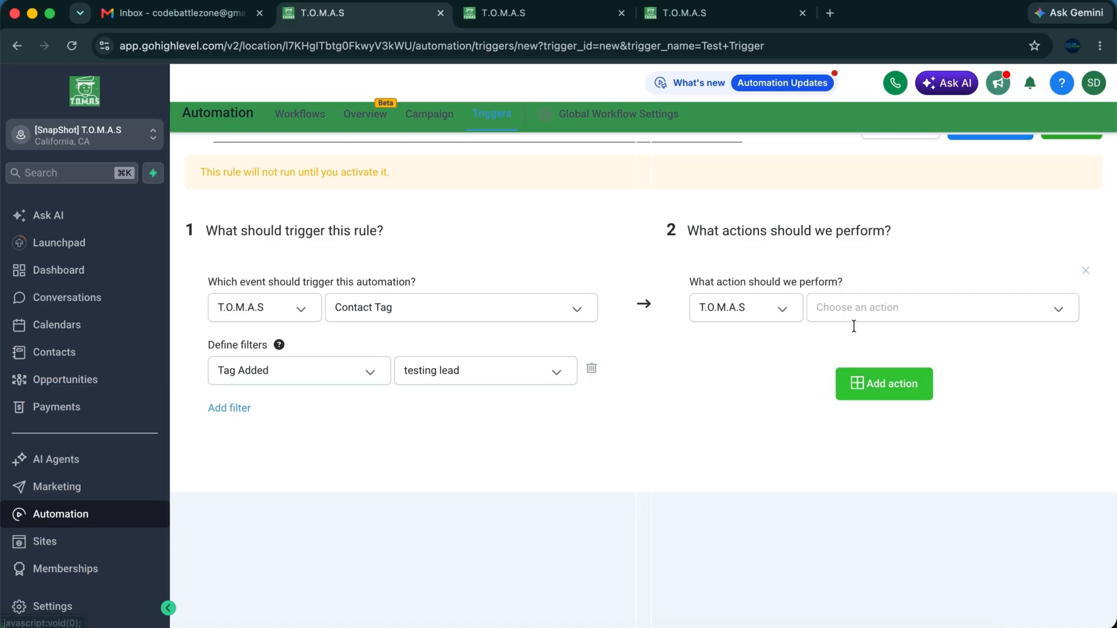
scroll(850, 348, down, 3)
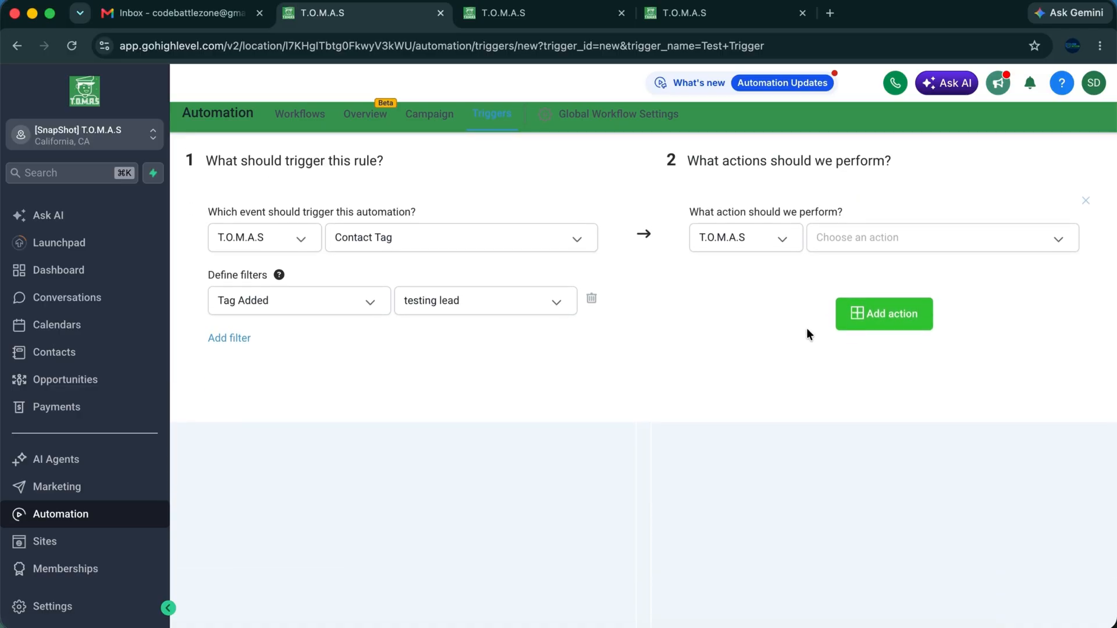
scroll(806, 326, up, 1)
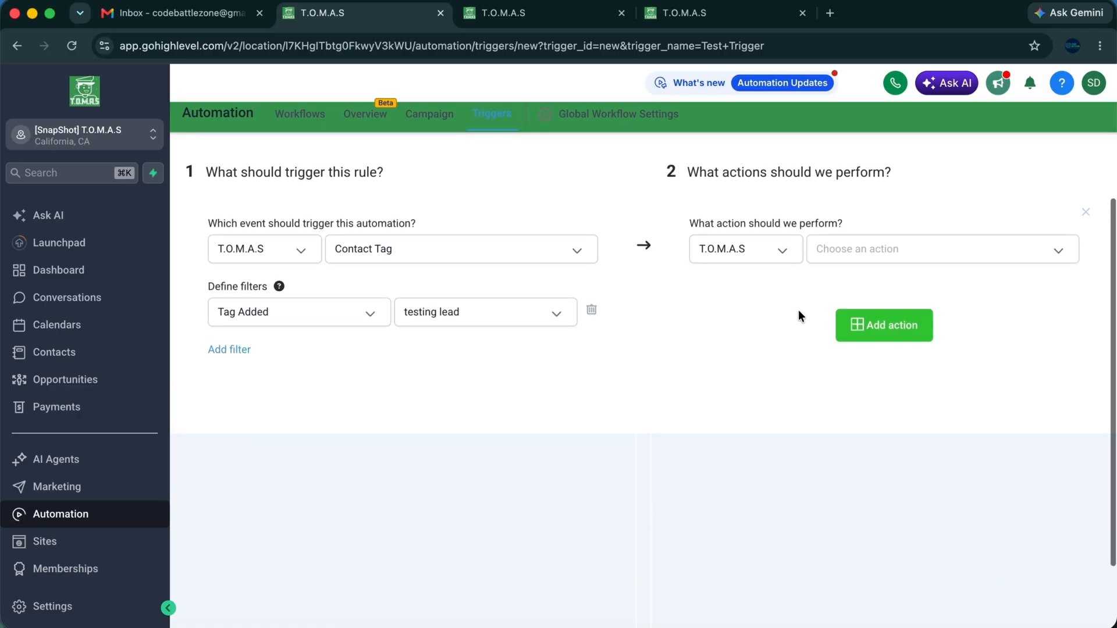
click(855, 252)
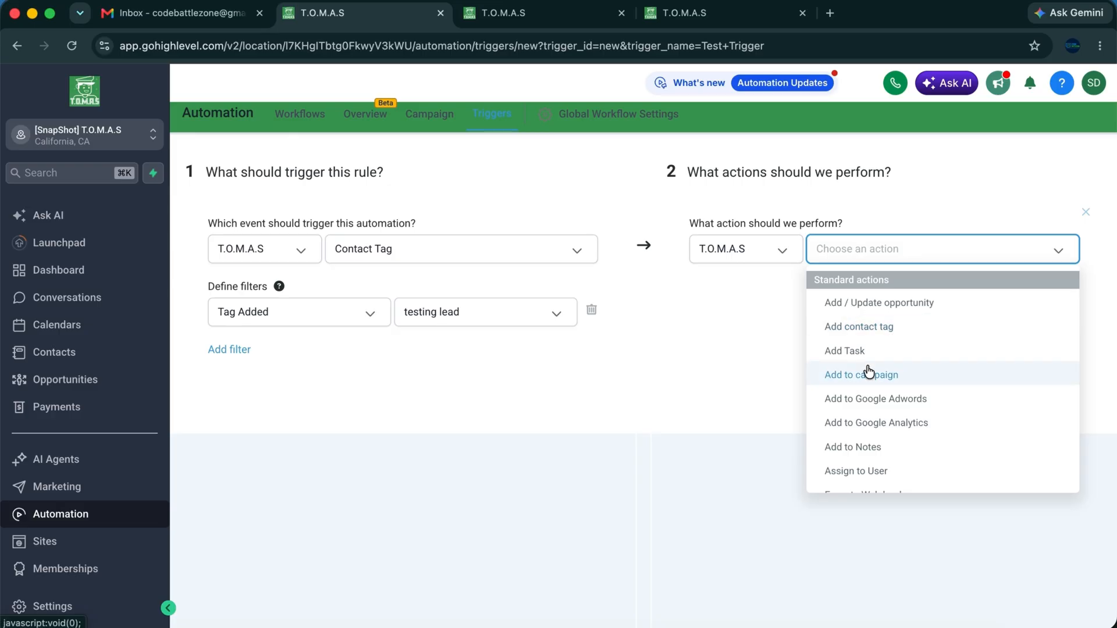
scroll(871, 387, down, 1)
scroll(870, 387, down, 5)
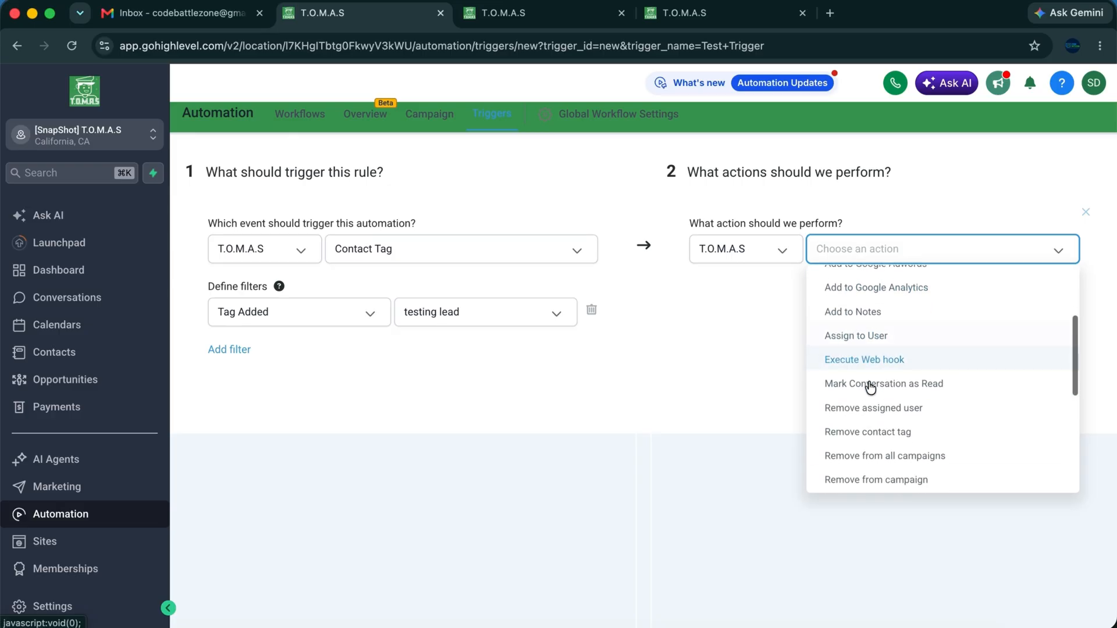
scroll(872, 401, down, 1)
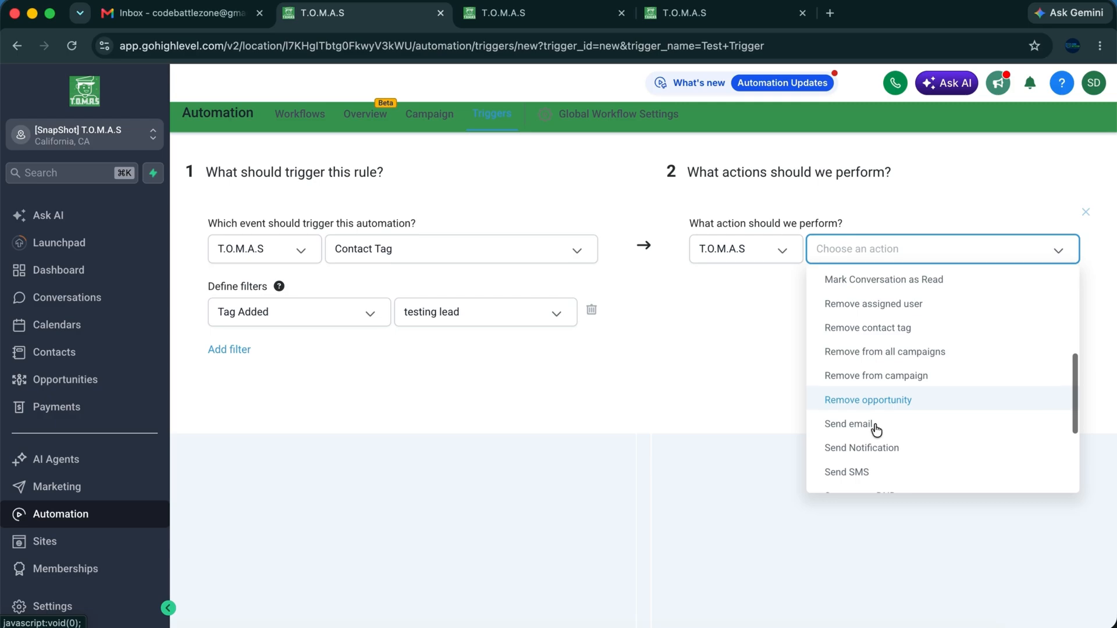
click(871, 420)
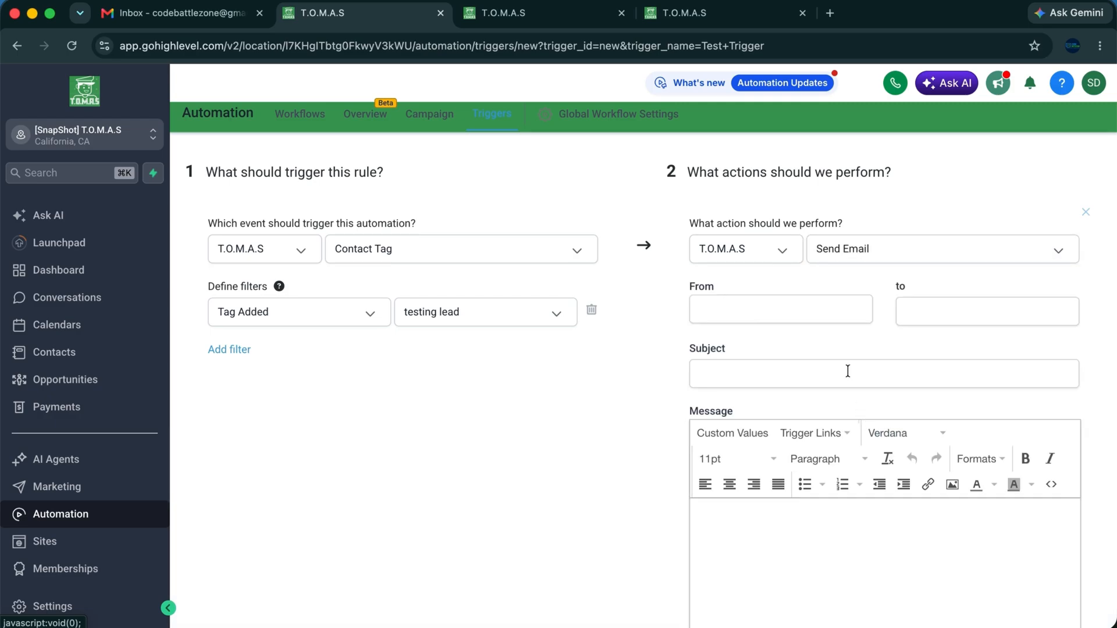
Set the email sender to the {{custom_values.from_email}} custom value.
click(766, 308)
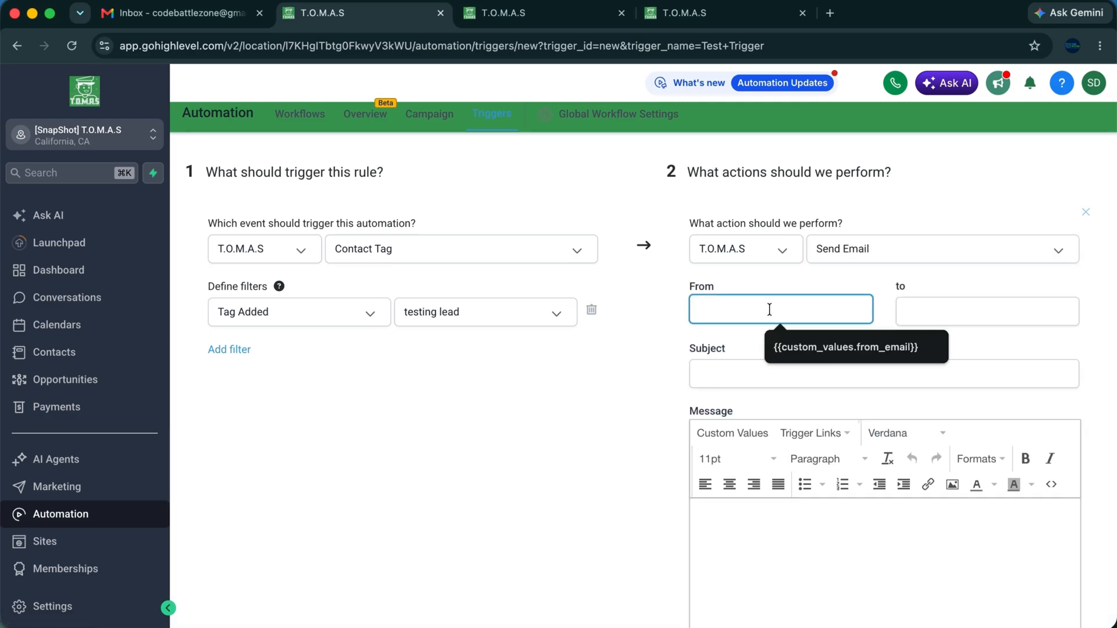
click(811, 342)
triple_click(738, 307)
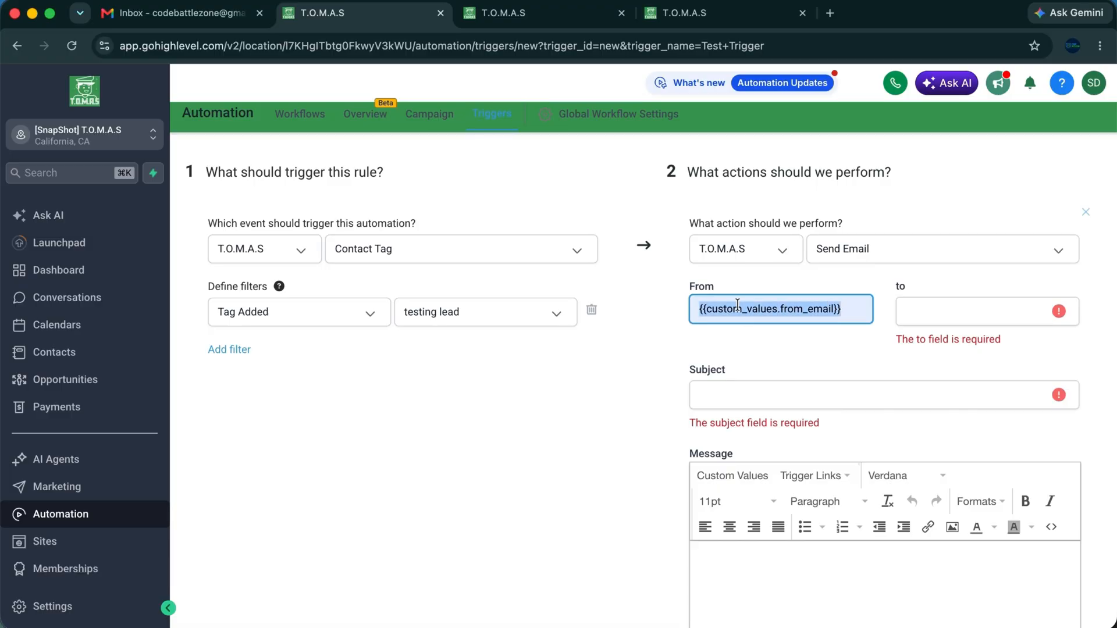
triple_click(738, 305)
double_click(815, 309)
click(841, 308)
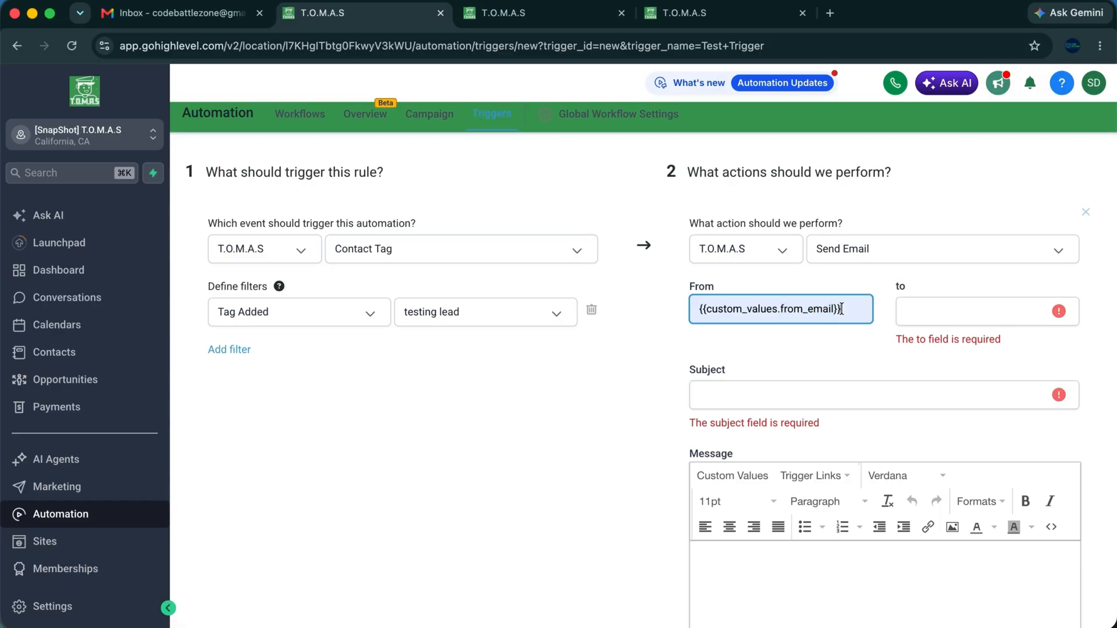
triple_click(750, 308)
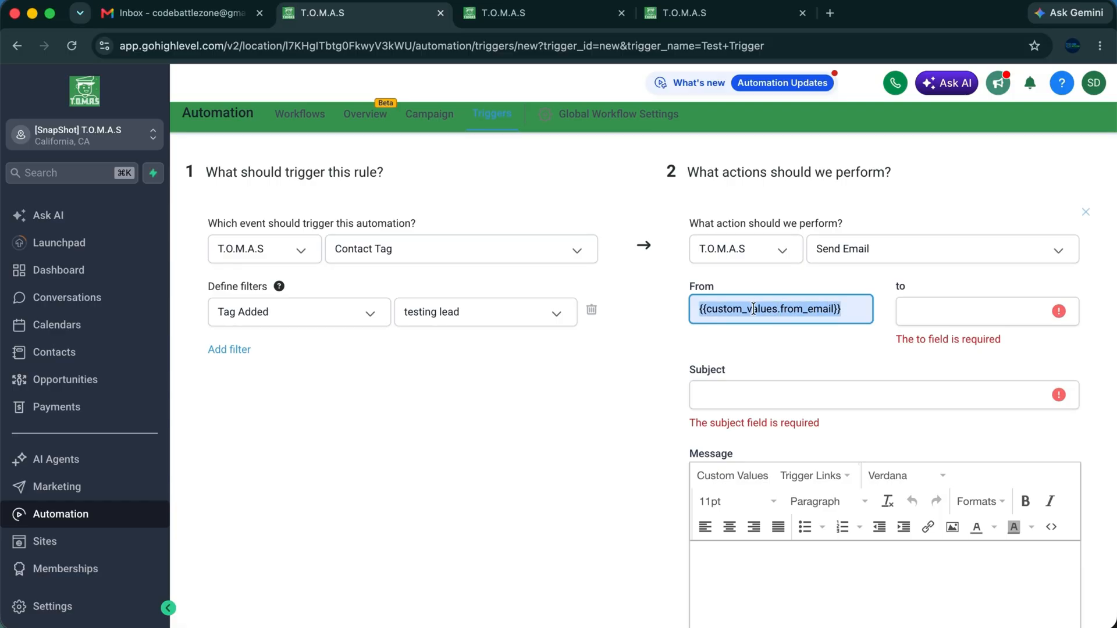
click(844, 309)
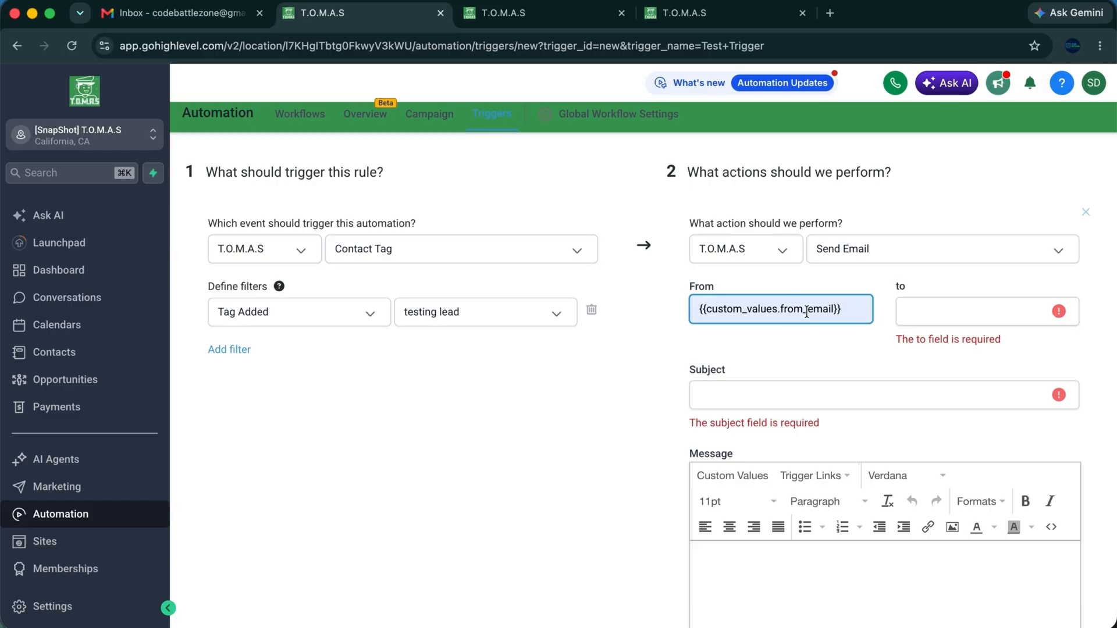
Set the recipient to the test address and subject to 'Contact added tag: testing lead'.
click(908, 312)
click(977, 347)
click(775, 377)
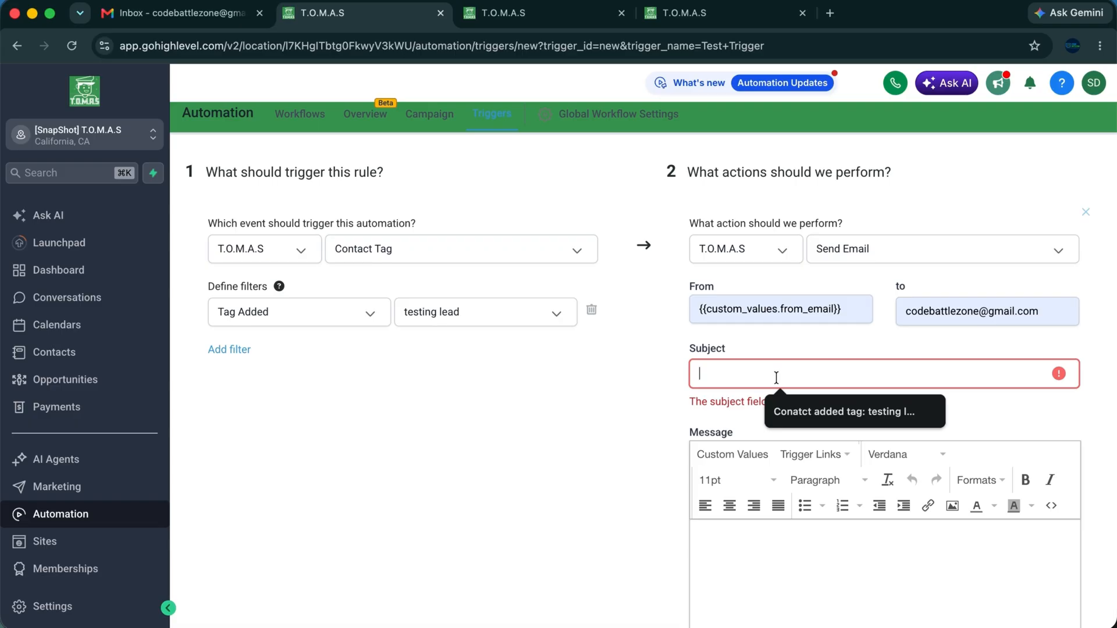
click(787, 414)
click(719, 373)
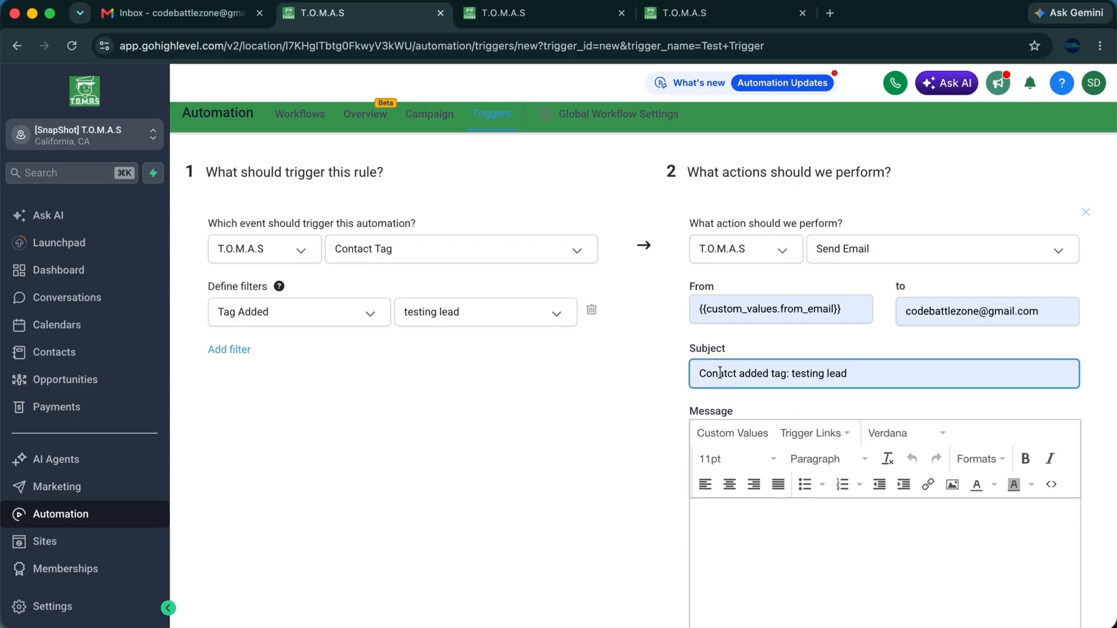
key(Right)
key(BackSpace)
key(Right)
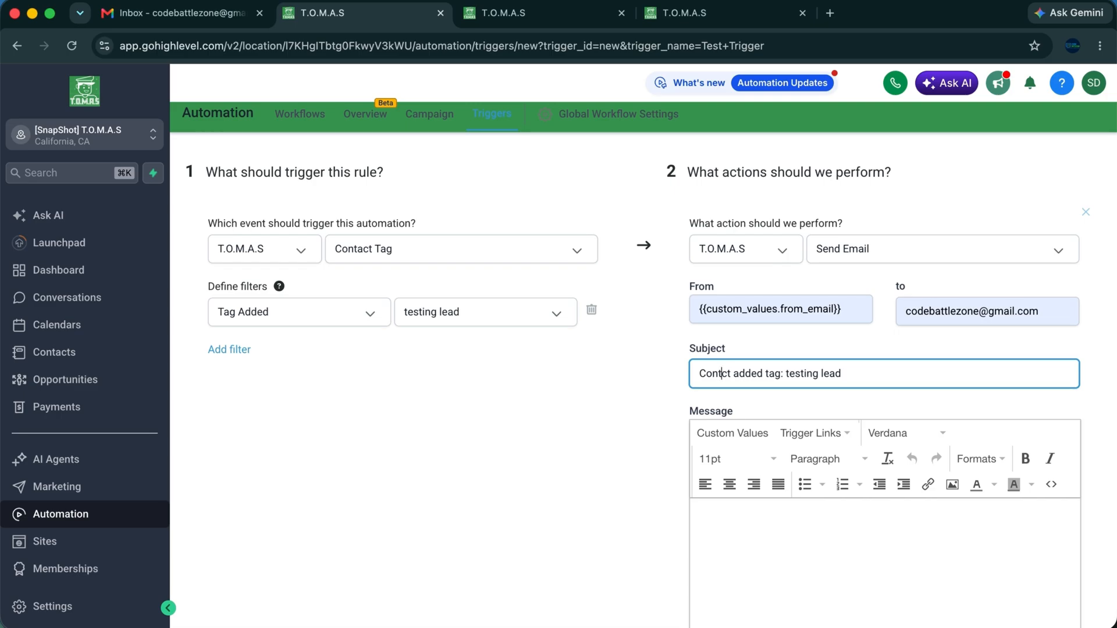
text(a)
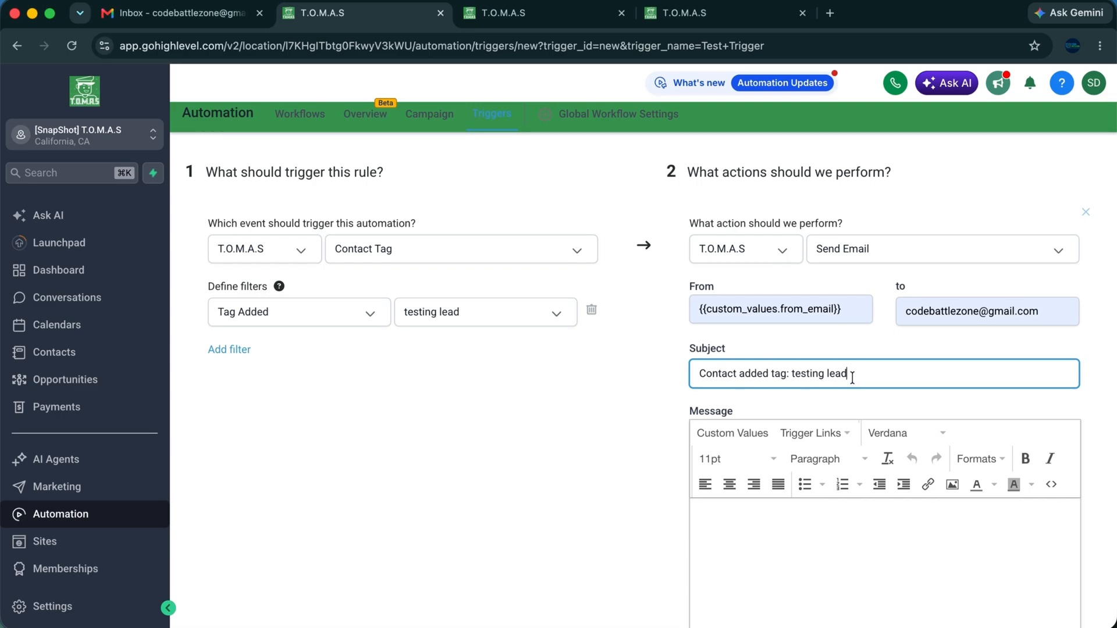
Start the message body with 'Contact' followed by the {{contact.email}} merge field.
click(786, 375)
click(739, 535)
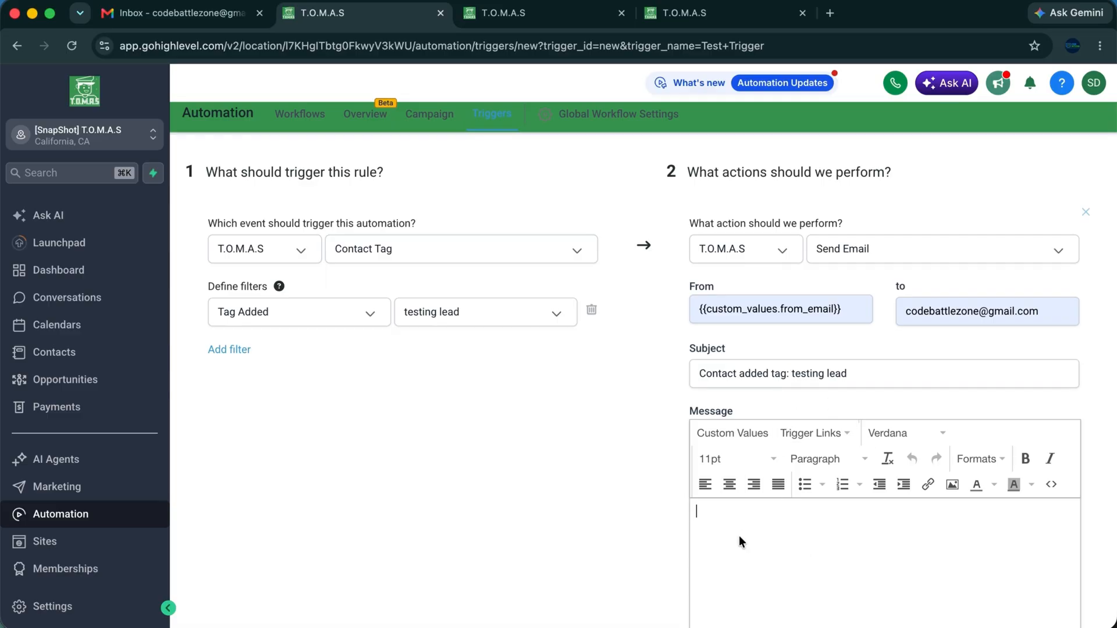
click(710, 533)
scroll(721, 569, down, 3)
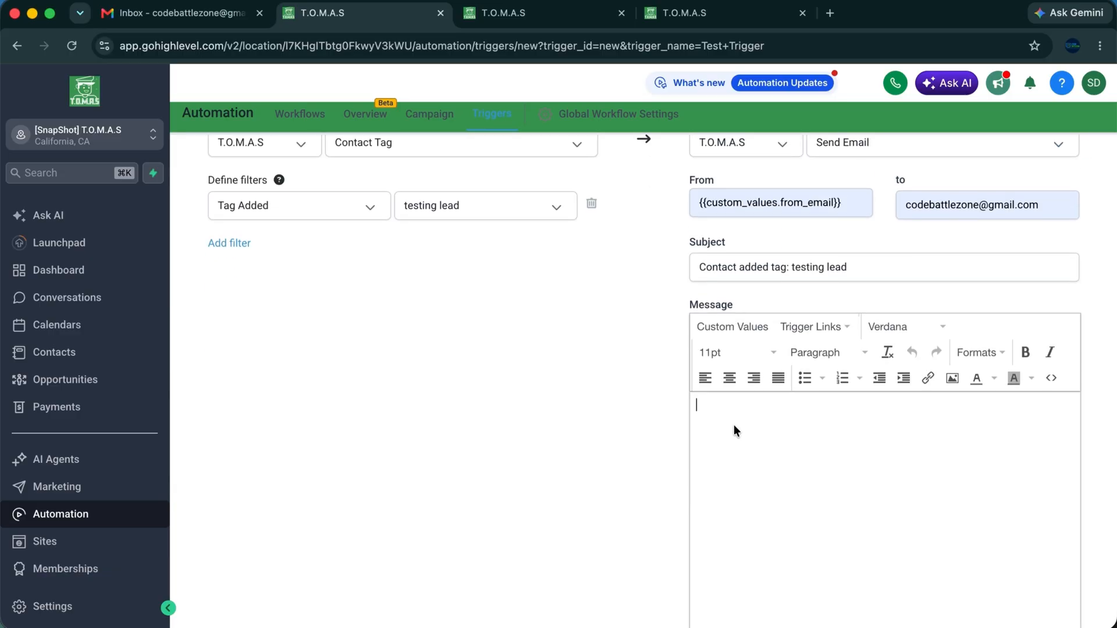
text(Cont)
key(BackSpace)
key(BackSpace)
key(BackSpace)
key(BackSpace)
text(New contact)
key(BackSpace)
key(BackSpace)
key(BackSpace)
key(BackSpace)
key(BackSpace)
key(super+a)
text(contact)
click(717, 326)
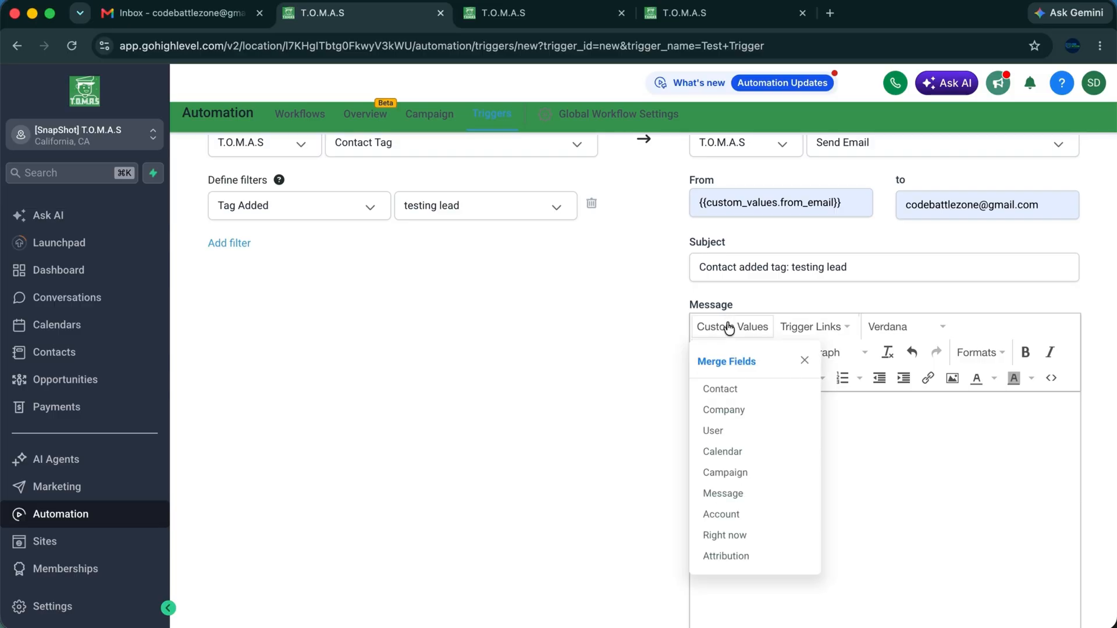
mouse_move(781, 388)
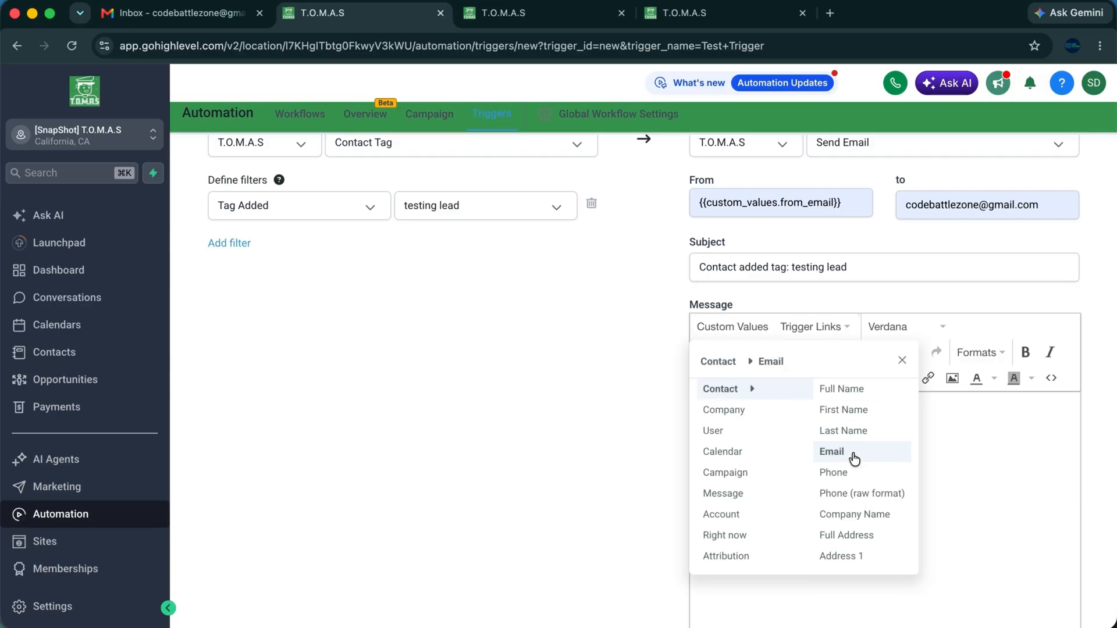
click(853, 455)
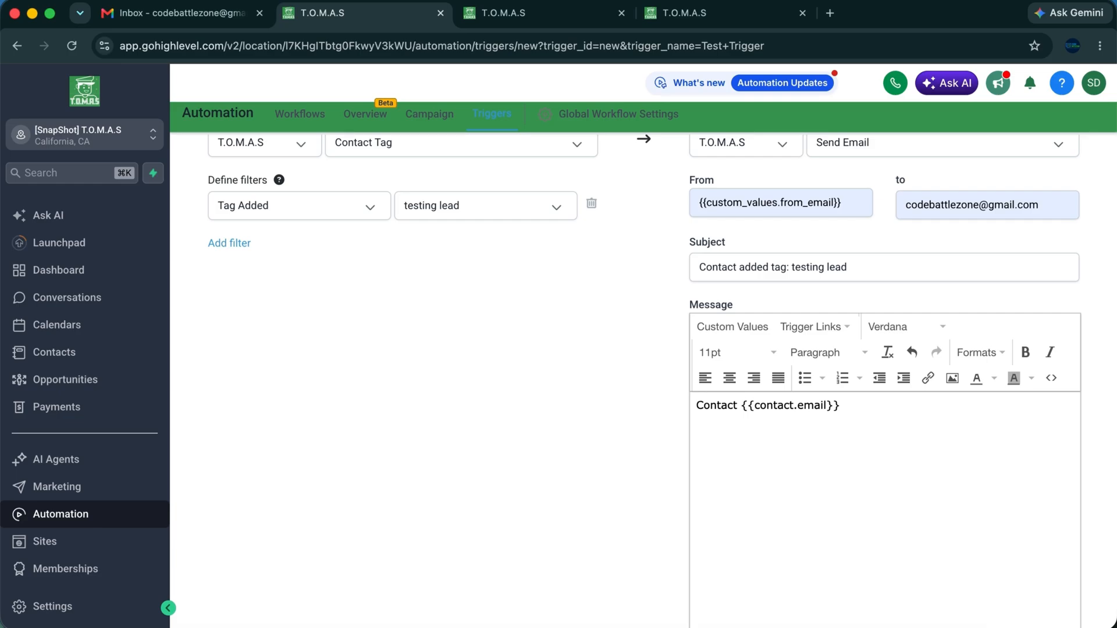
Finish the body with '- tag "testing lead" added successfullly.'.
text(- tad added)
key(Left)
key(Left)
key(Left)
key(BackSpace)
text(g "")
key(Left)
text(testing le)
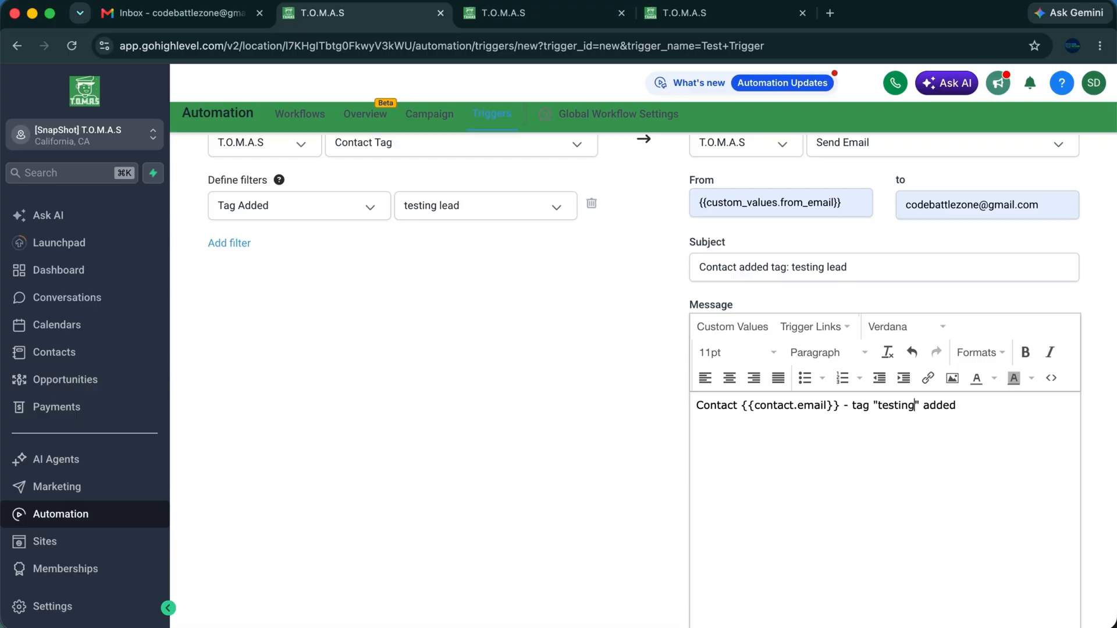
text(ad)
click(989, 401)
text(suc)
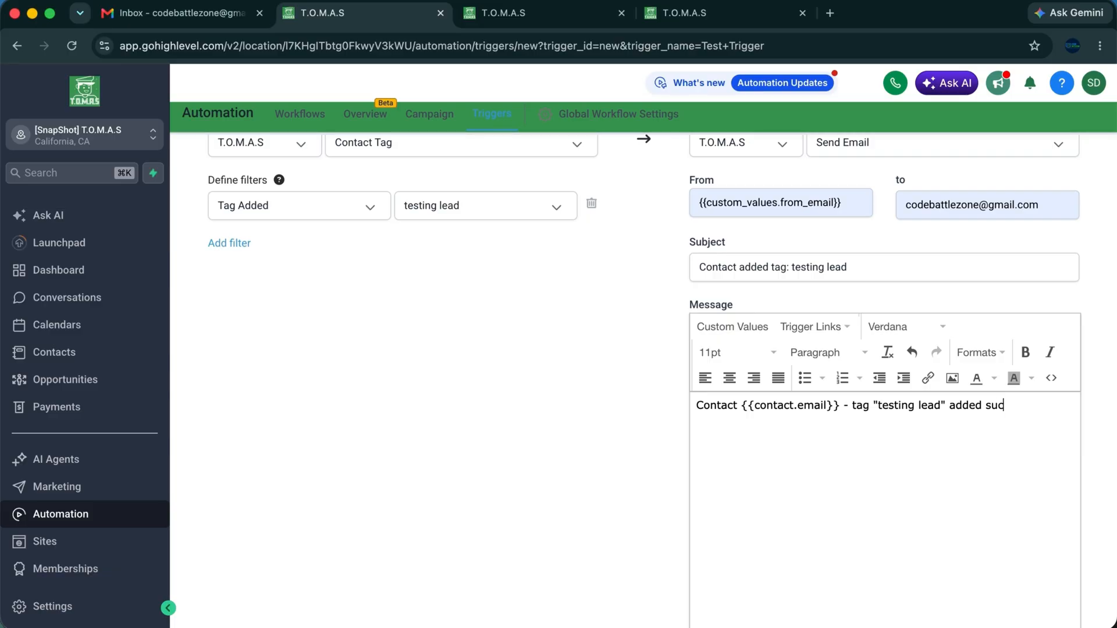
text(cessfullly.)
scroll(946, 443, down, 2)
scroll(891, 424, up, 2)
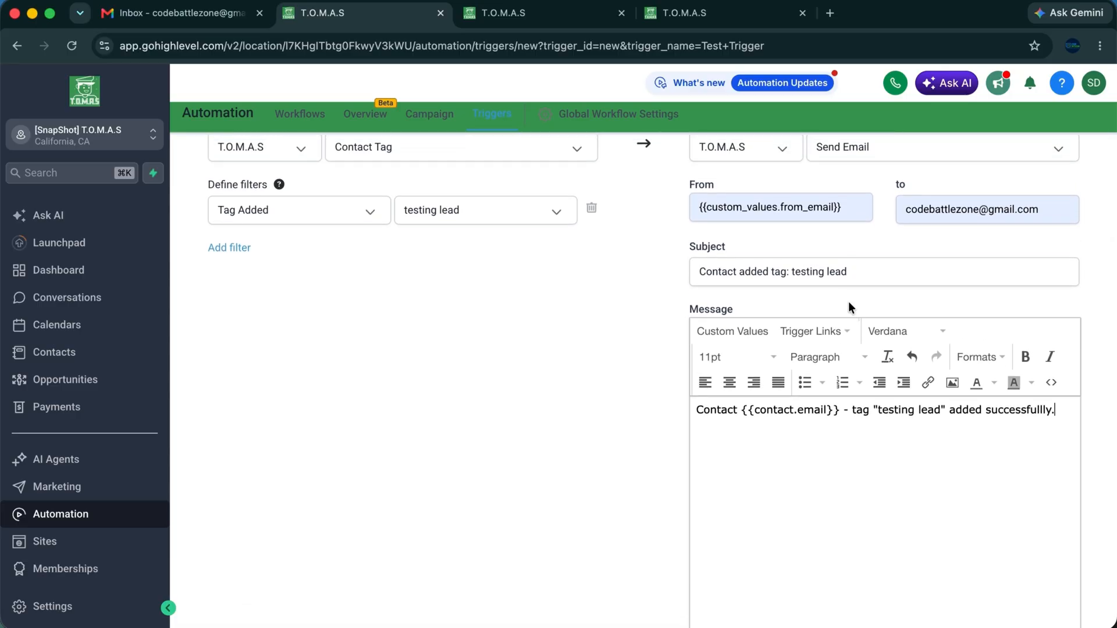
scroll(852, 366, up, 1)
scroll(850, 326, down, 3)
scroll(850, 307, down, 5)
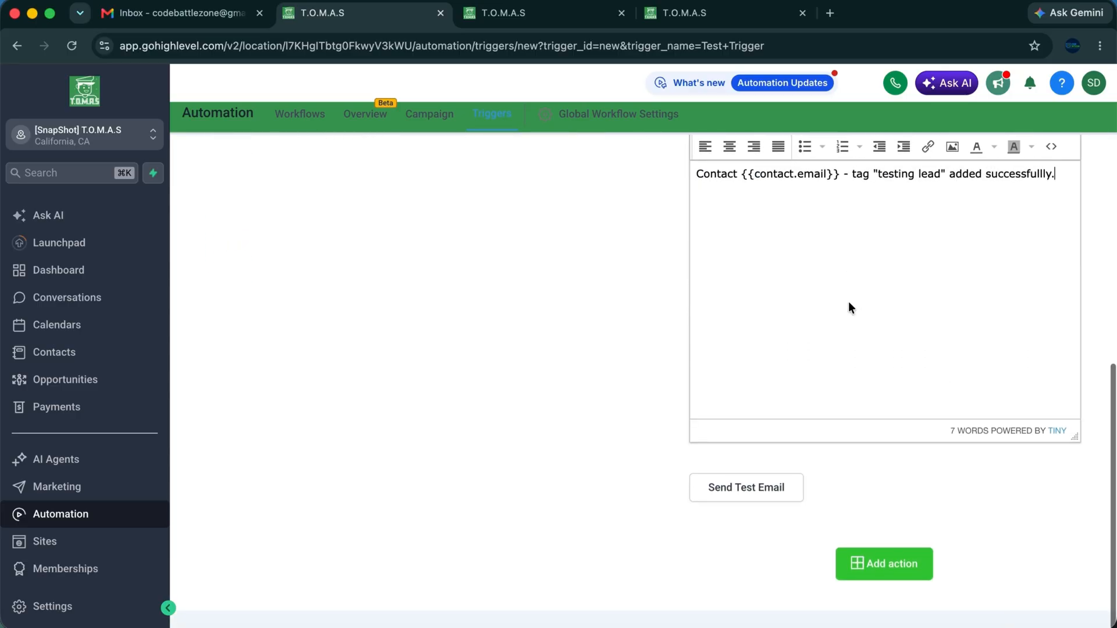
Confirm the Gmail inbox is empty, then send a test of the tag-added email.
click(180, 24)
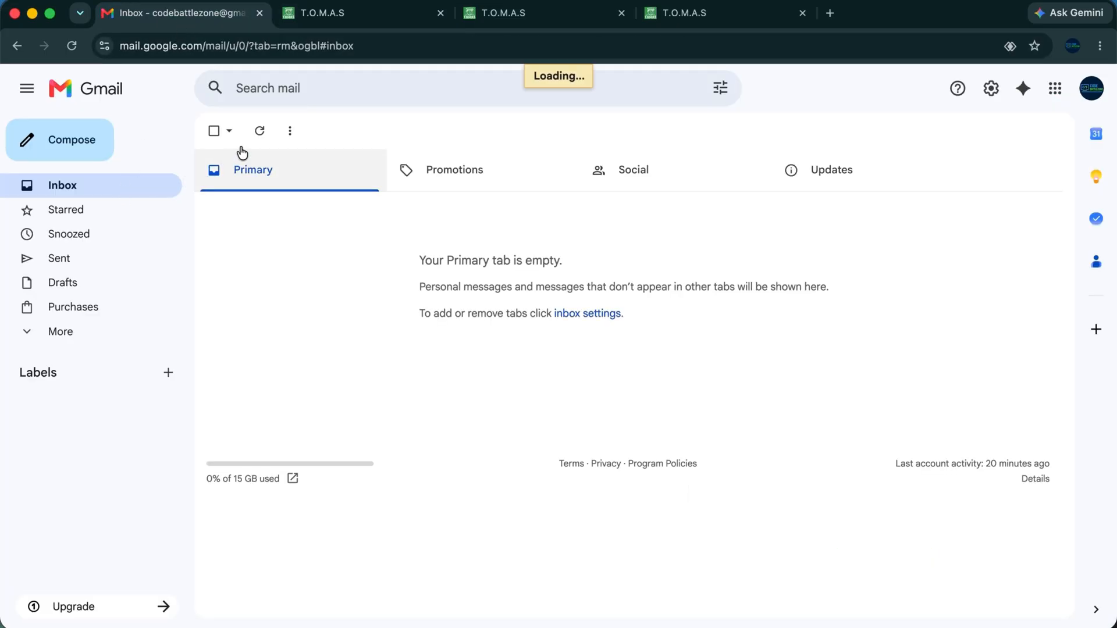
click(267, 131)
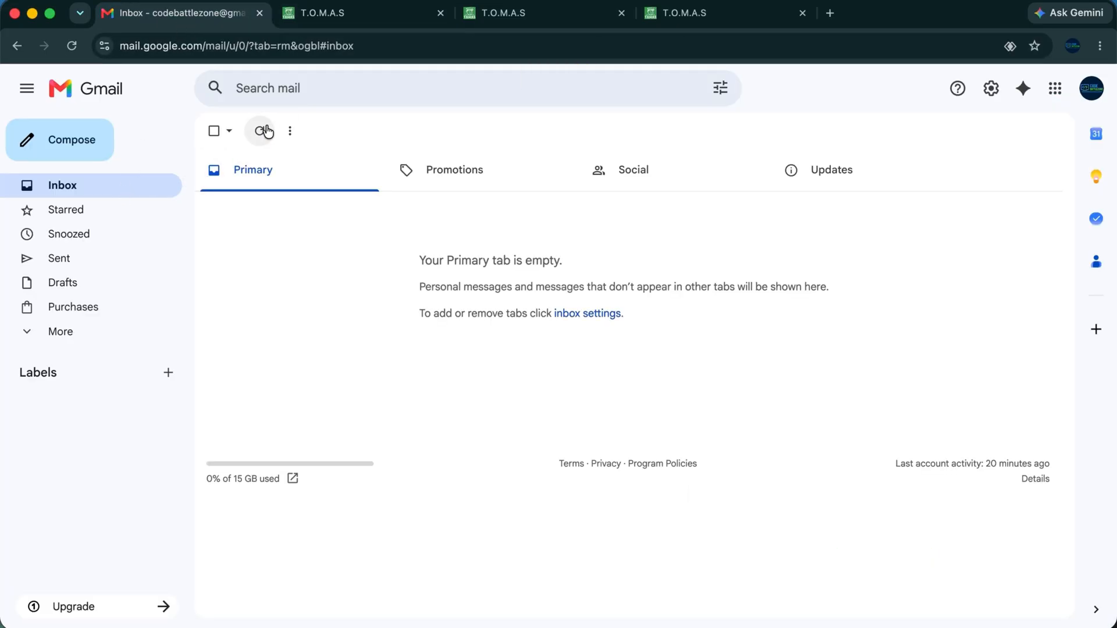
click(374, 16)
scroll(756, 329, up, 2)
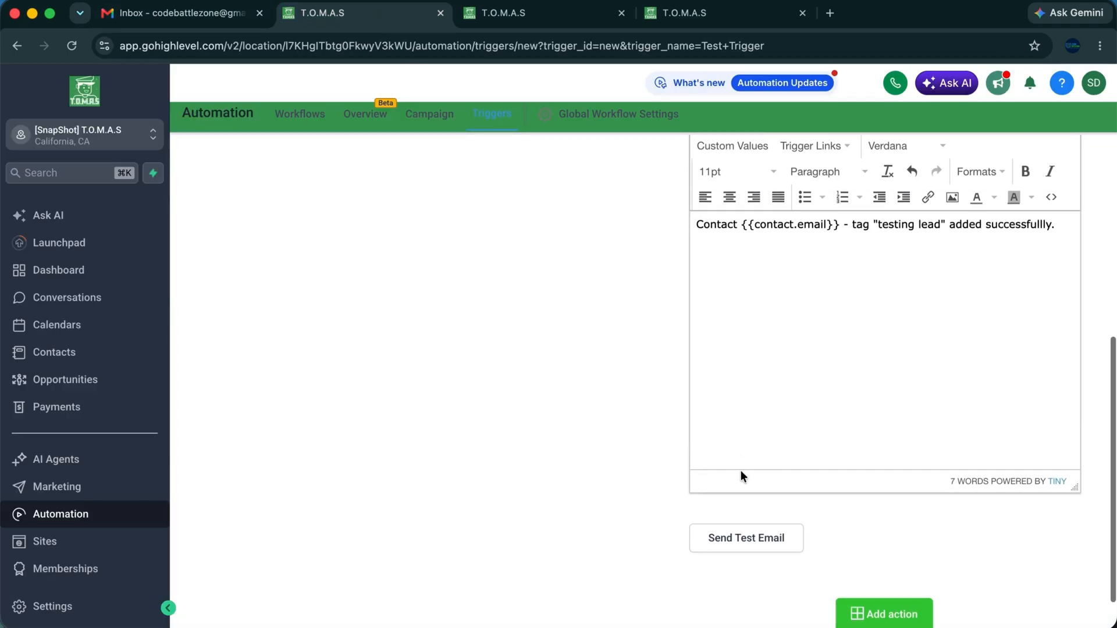
scroll(756, 494, down, 2)
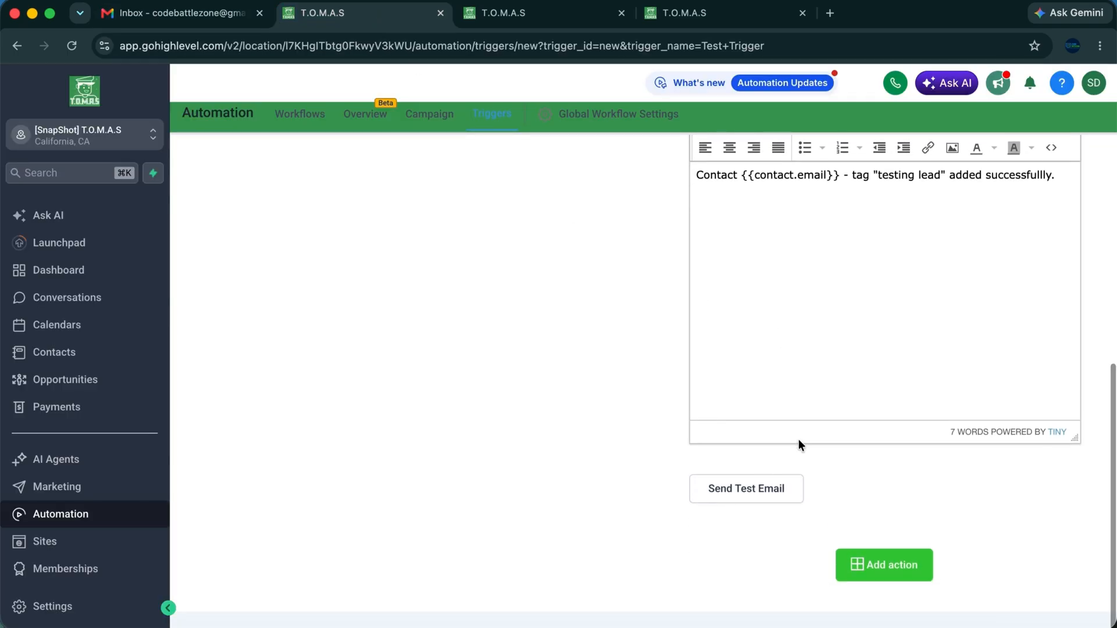
scroll(799, 434, up, 10)
triple_click(769, 317)
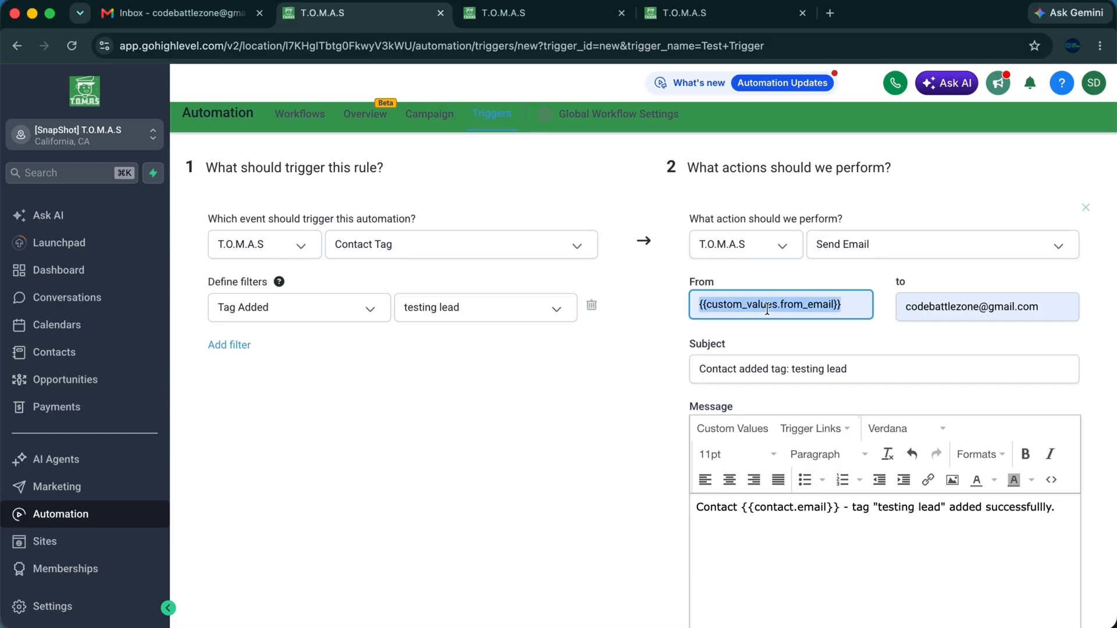
scroll(630, 390, down, 4)
scroll(630, 390, down, 8)
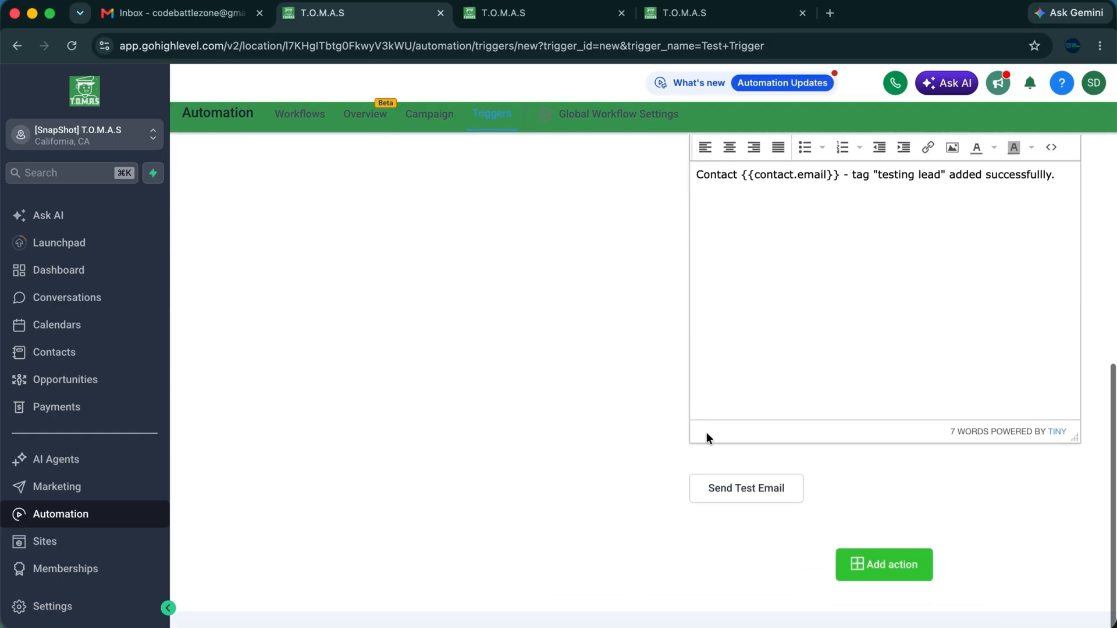
click(750, 494)
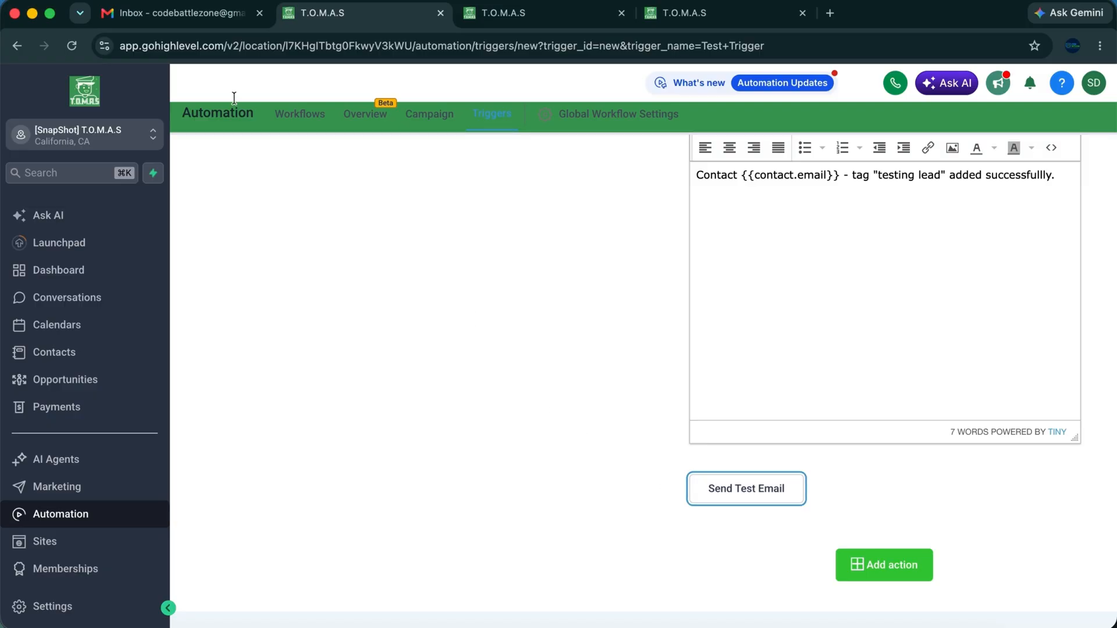
click(192, 14)
Refresh Gmail and open the arrived 'Contact added tag: testing lead' test email.
click(260, 130)
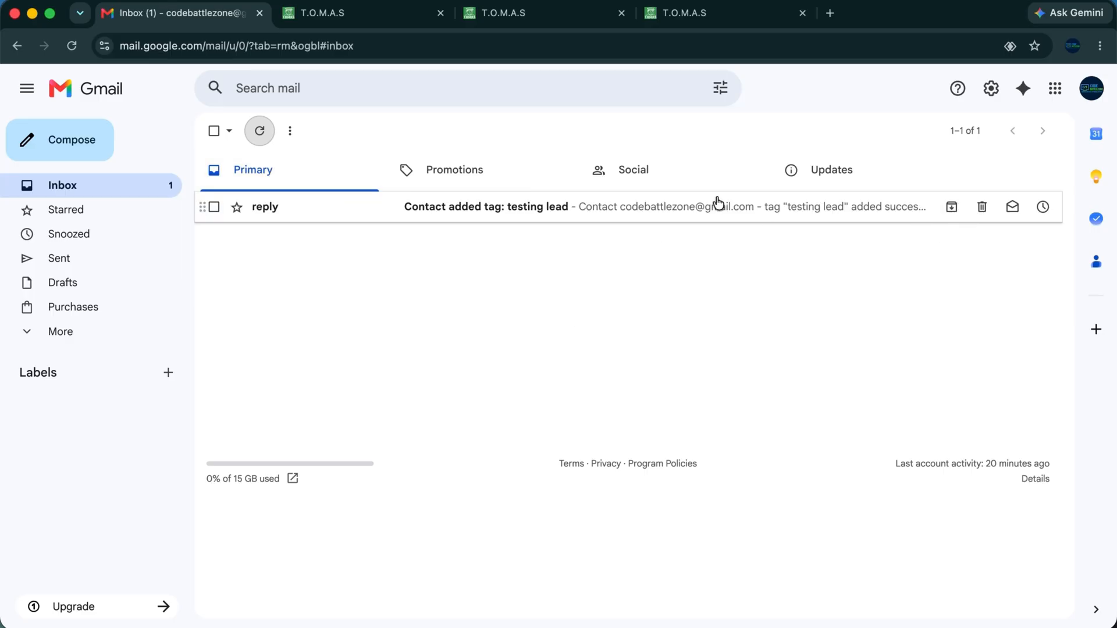
click(869, 214)
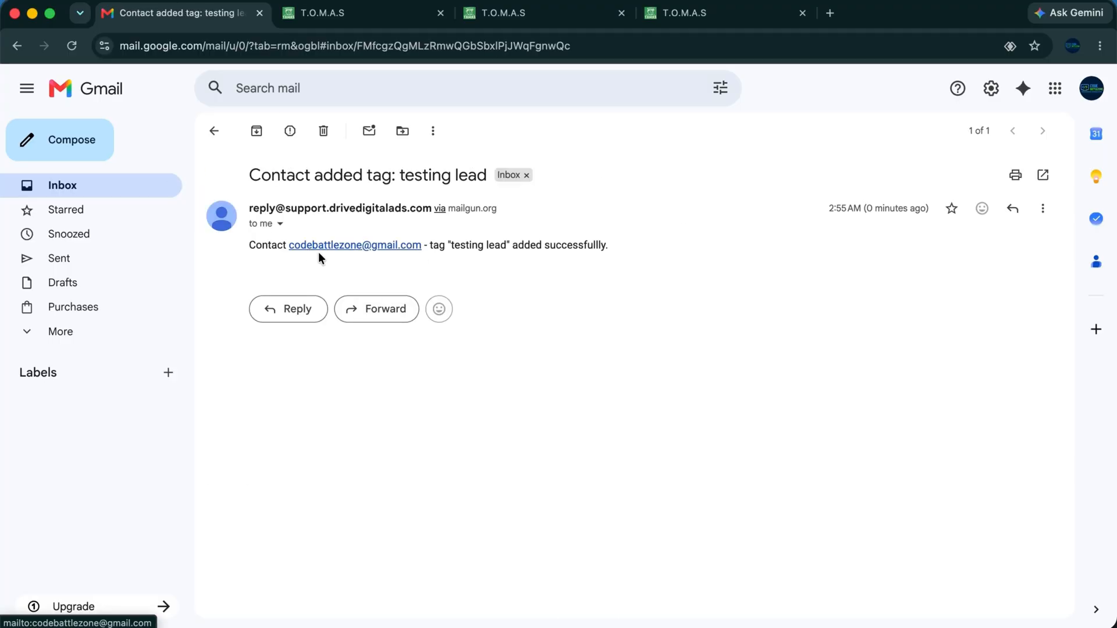
click(214, 136)
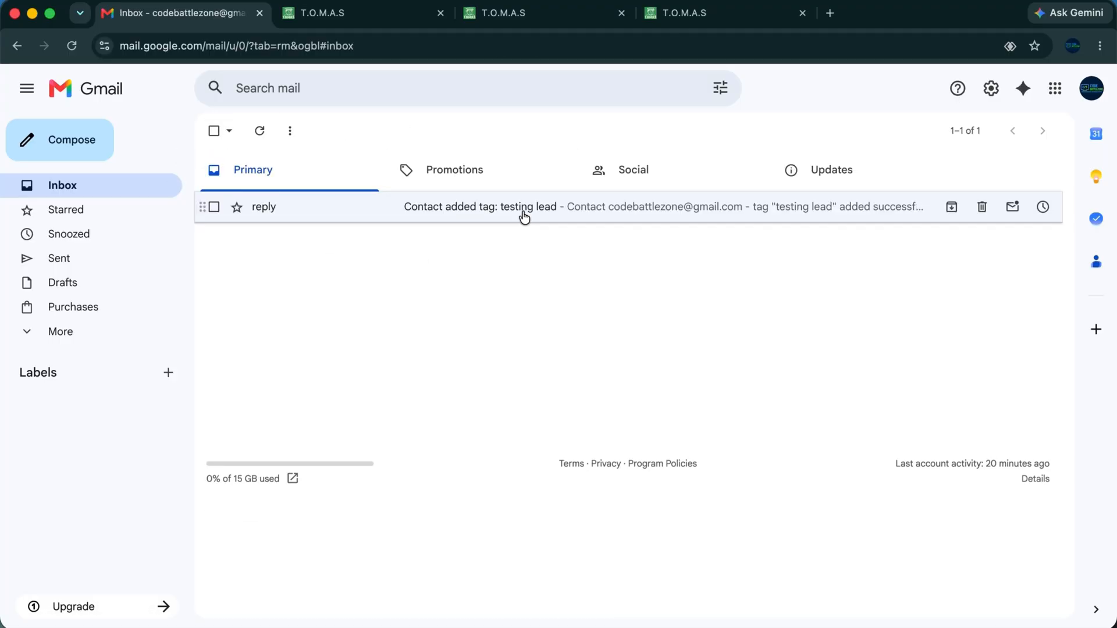
Move the test email to Trash and return to the Test Trigger rule.
click(983, 208)
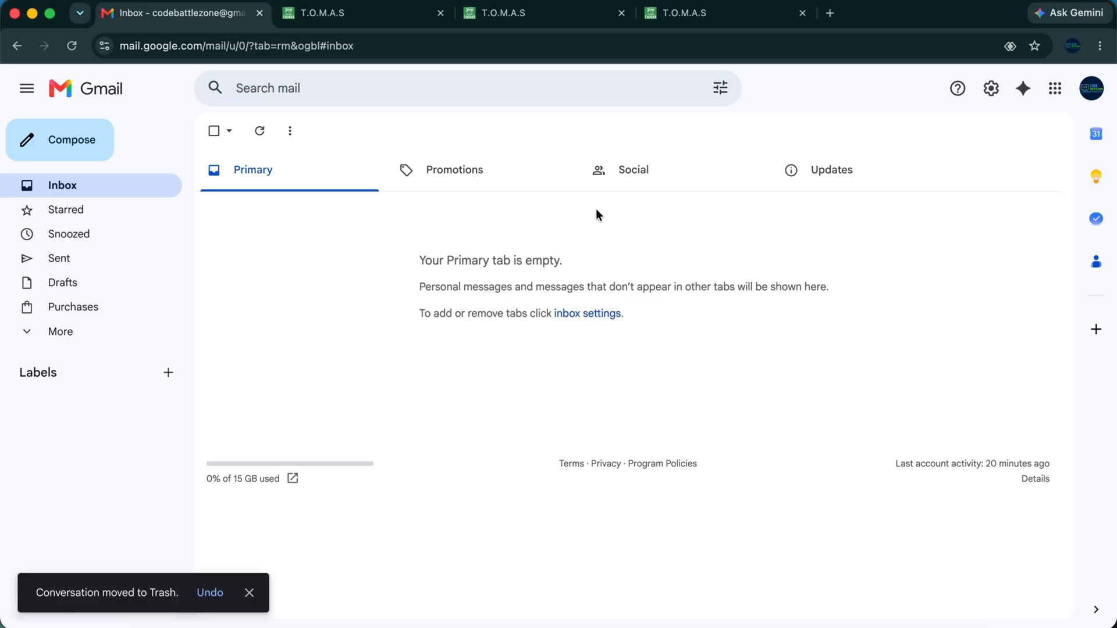
click(265, 132)
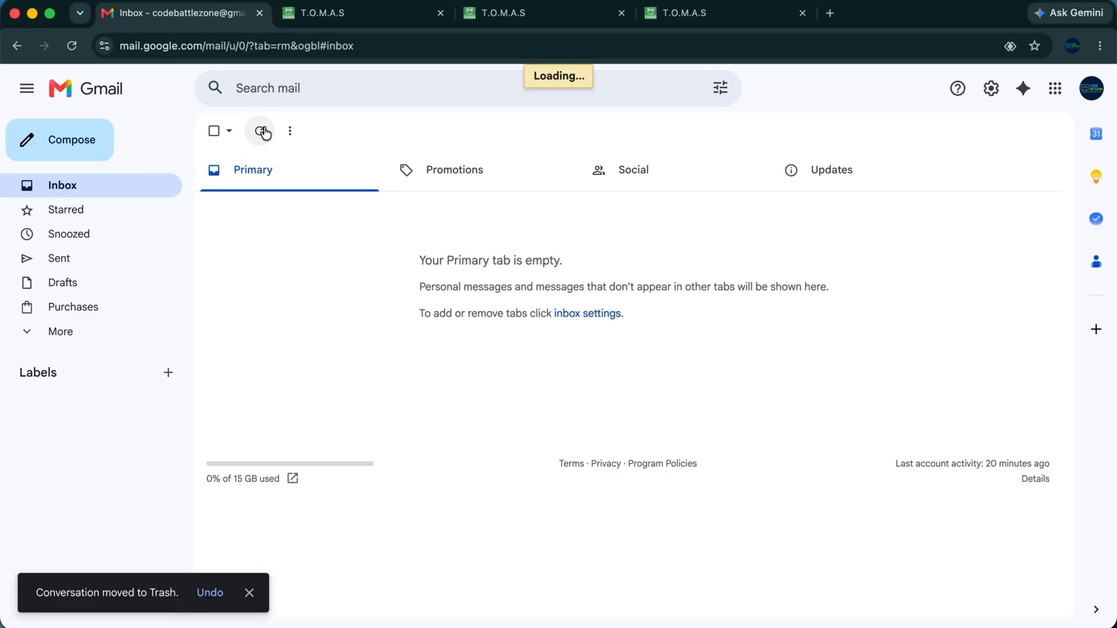
click(347, 14)
scroll(694, 325, up, 5)
scroll(694, 324, down, 2)
scroll(727, 322, up, 7)
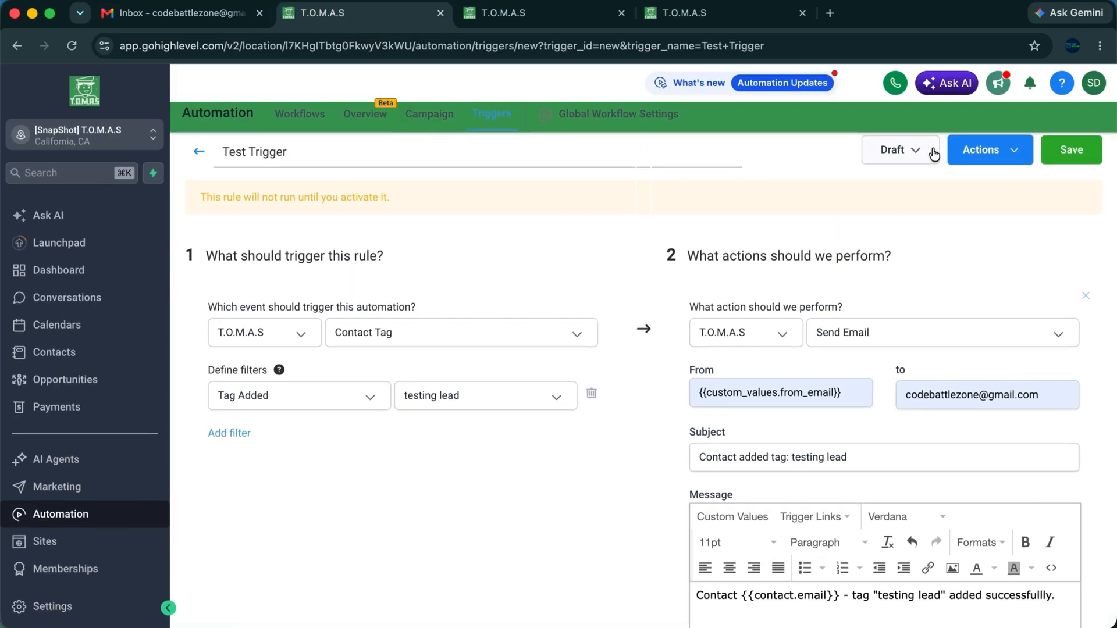
Save the Test Trigger rule and change its status from Draft to Active.
click(1066, 152)
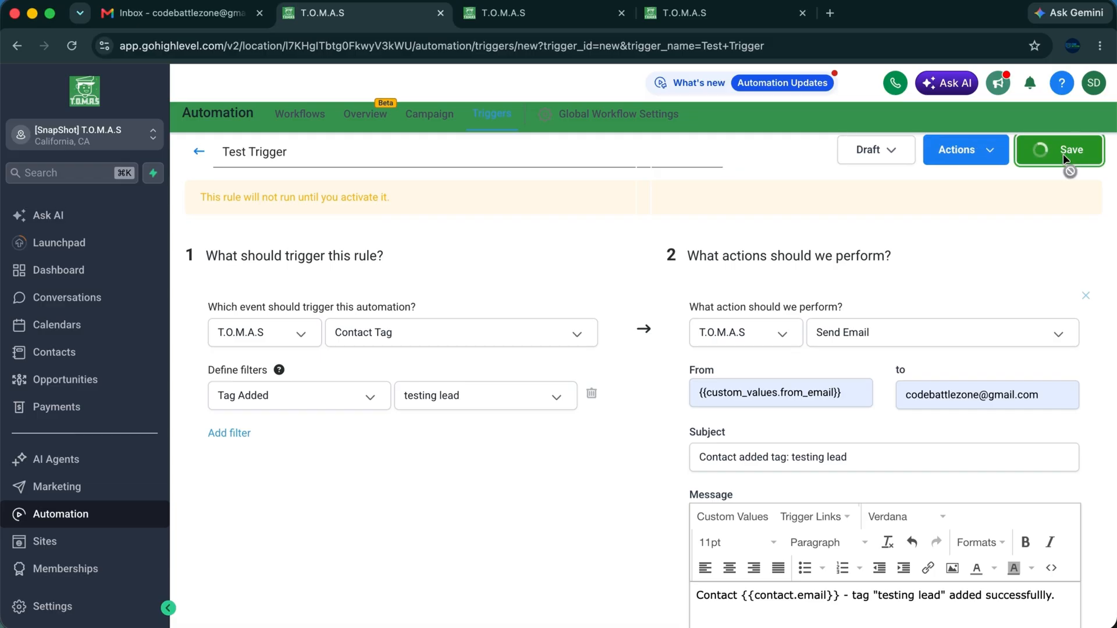
click(905, 154)
click(893, 185)
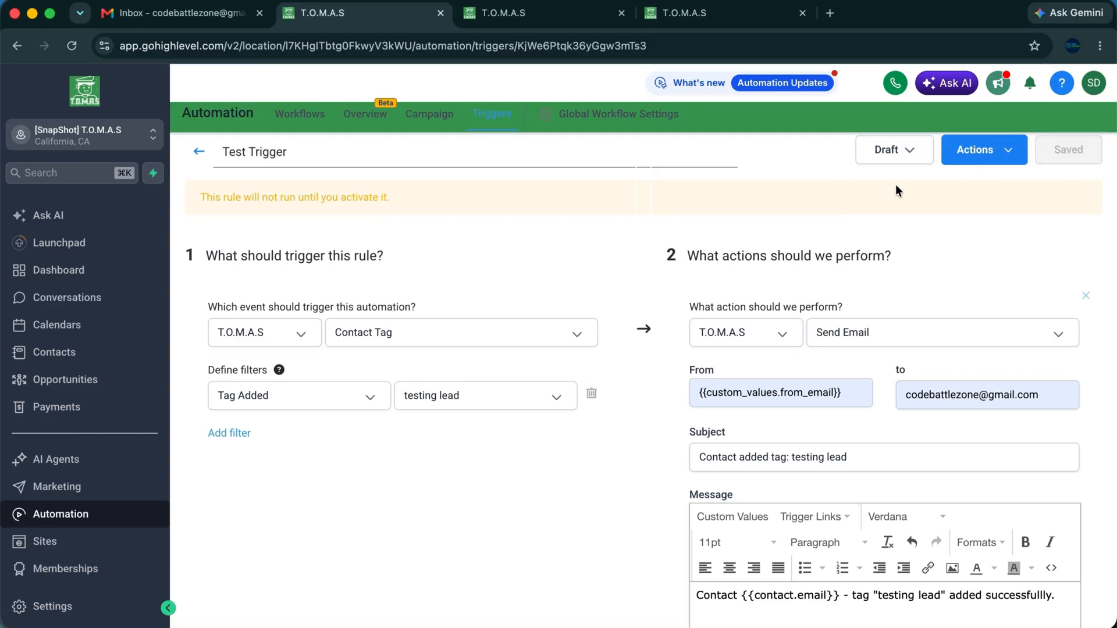
click(896, 163)
click(895, 182)
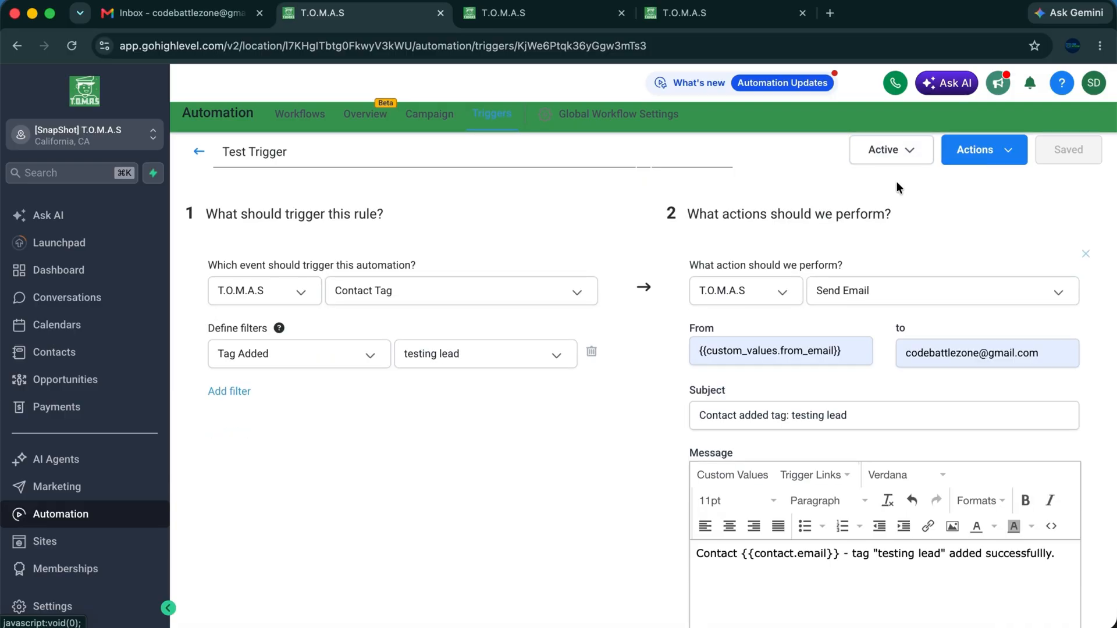
Review the activated rule's email settings down to the recipient address.
scroll(591, 235, down, 2)
scroll(626, 273, up, 2)
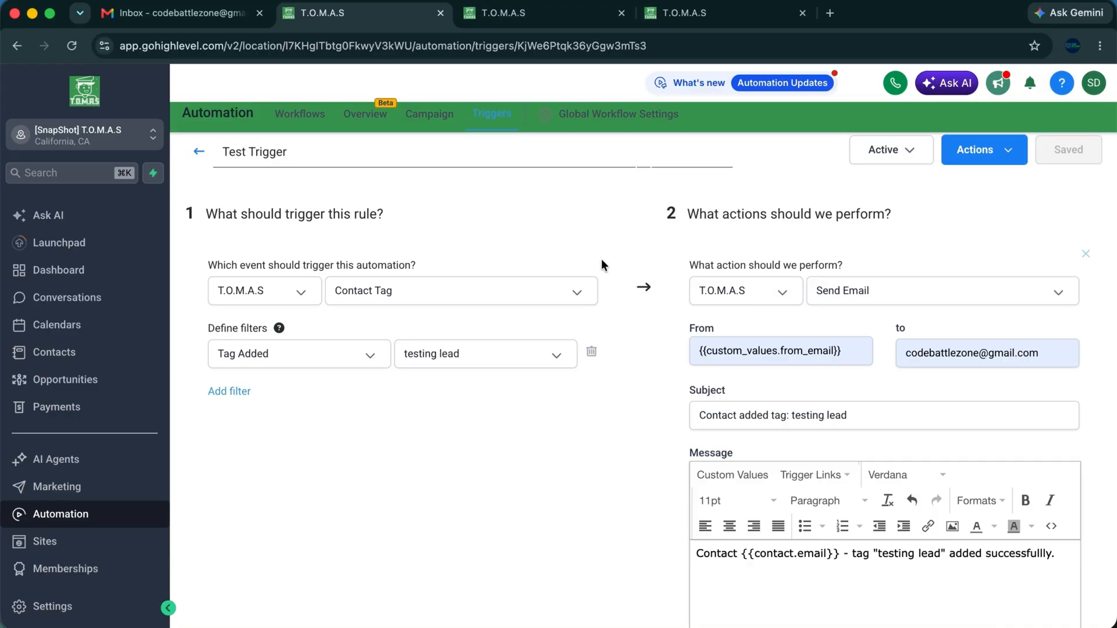
scroll(591, 252, down, 5)
scroll(606, 266, up, 5)
scroll(797, 372, down, 3)
scroll(850, 376, down, 5)
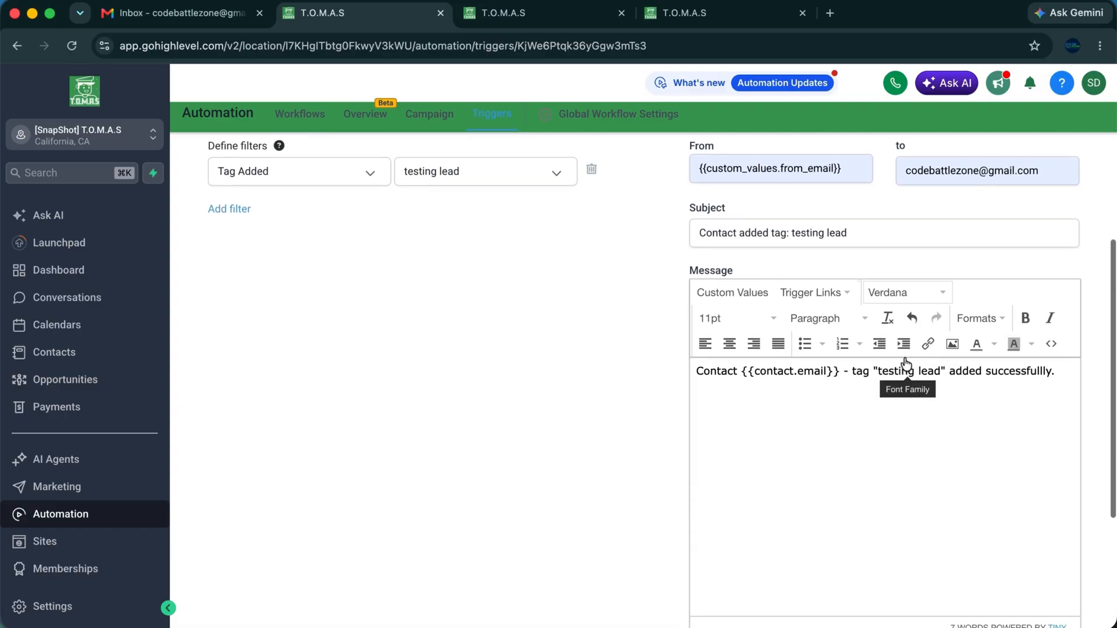
scroll(928, 376, up, 6)
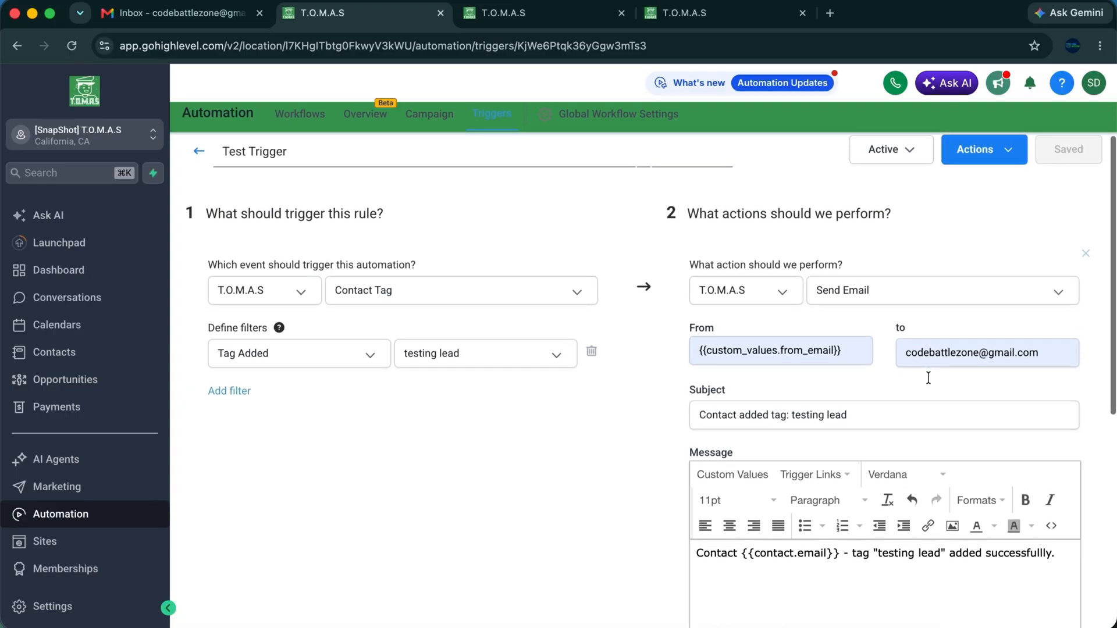
scroll(928, 377, down, 2)
triple_click(938, 240)
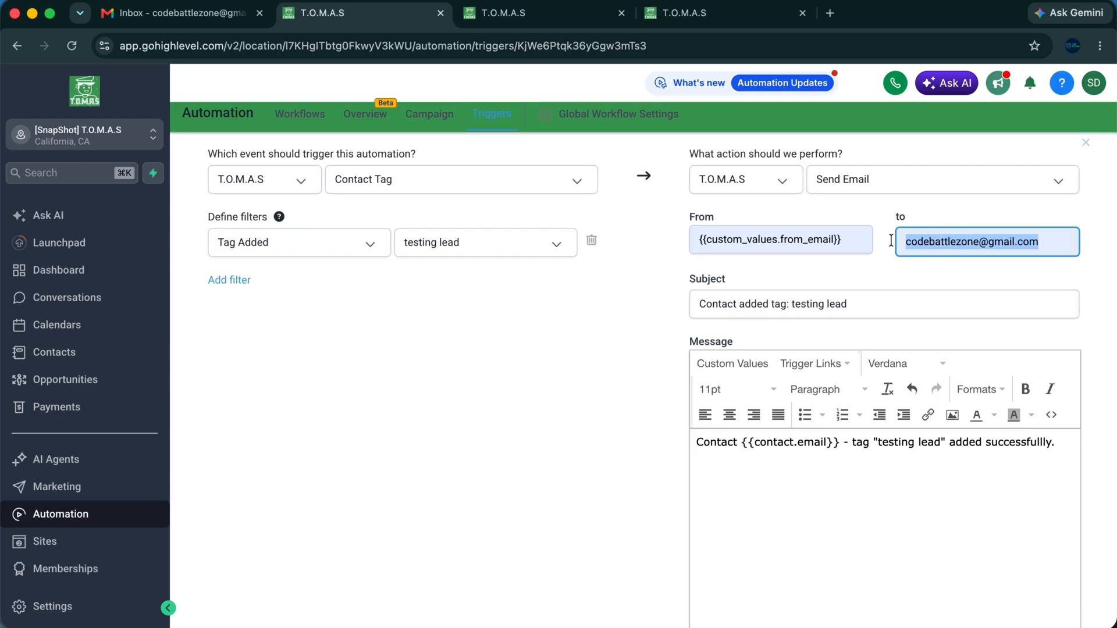
Tag the test contact with 'new lead', then refresh Gmail to confirm no email arrived.
click(180, 14)
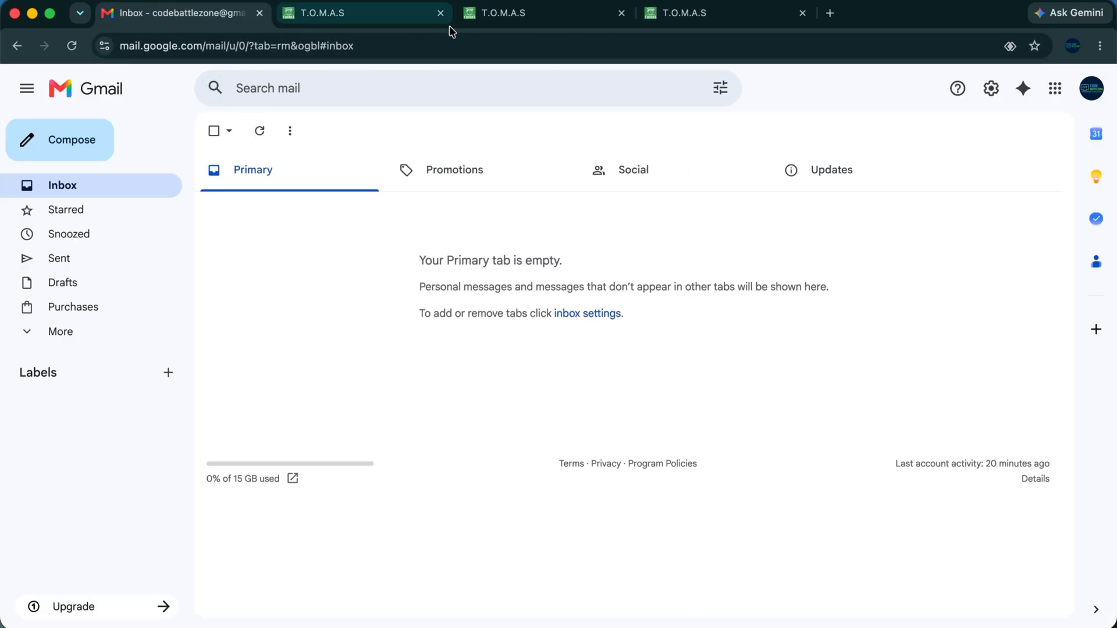
click(506, 17)
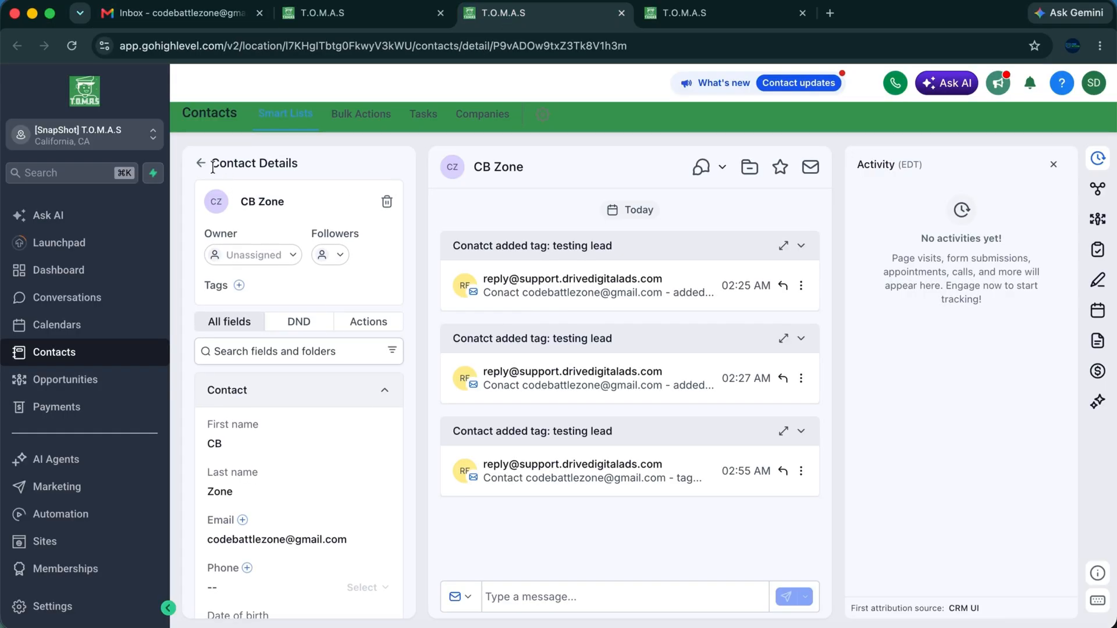
scroll(338, 290, down, 1)
scroll(338, 285, down, 1)
scroll(339, 285, up, 1)
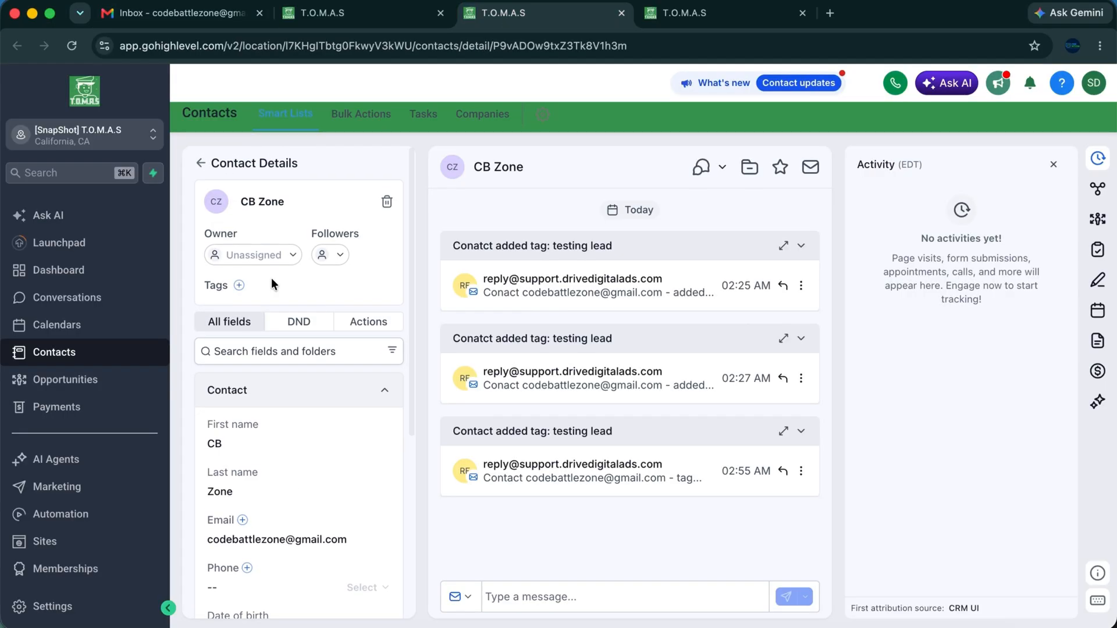
click(239, 286)
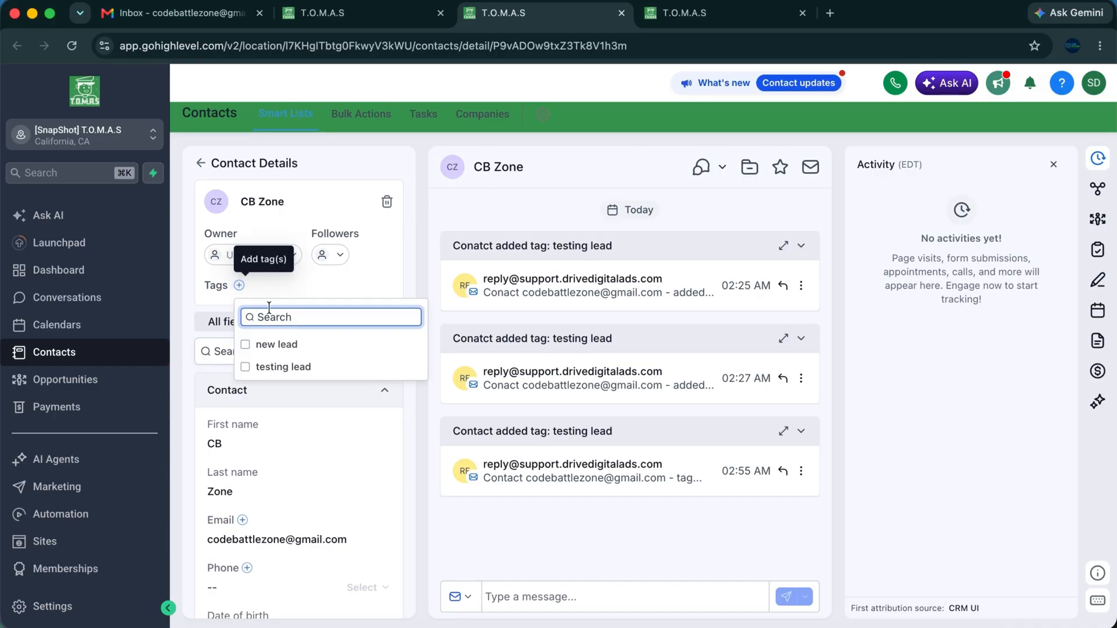
click(274, 344)
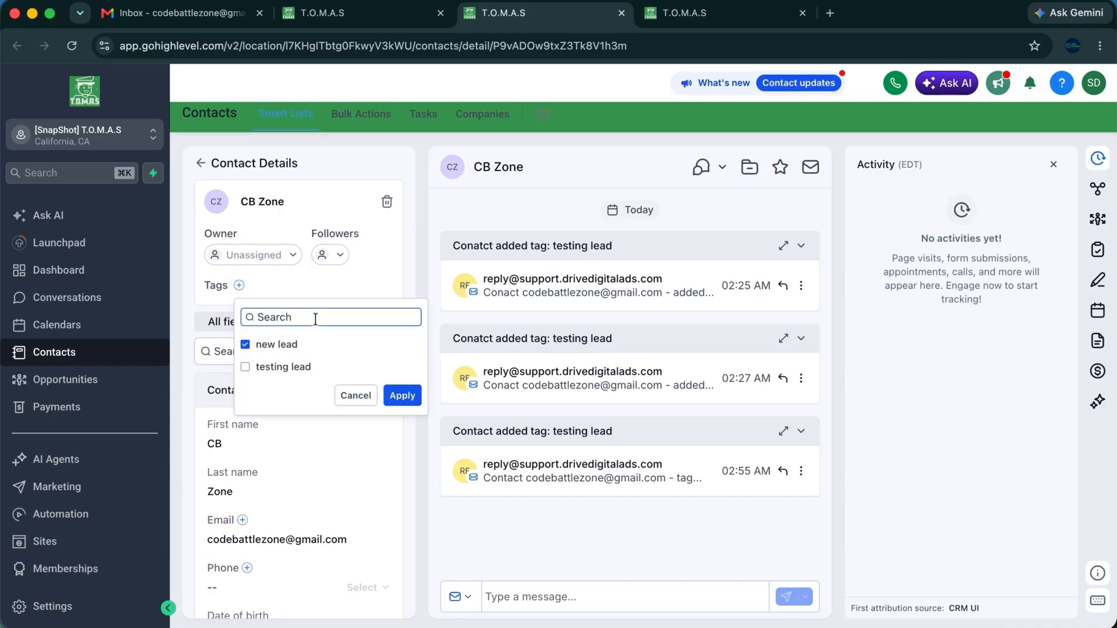
click(410, 402)
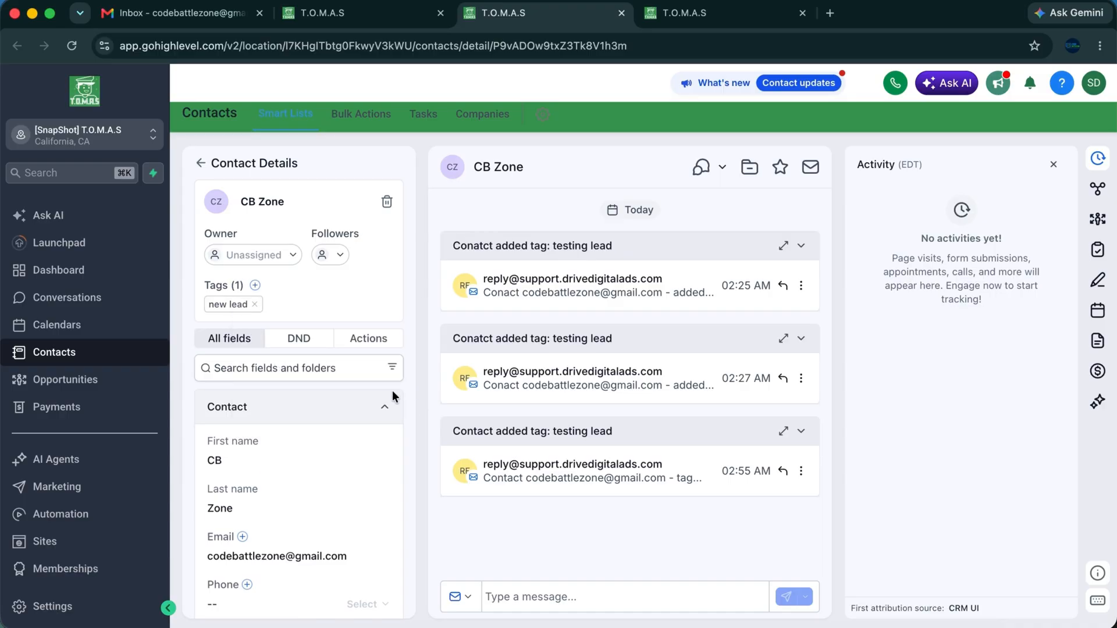
click(181, 17)
click(261, 140)
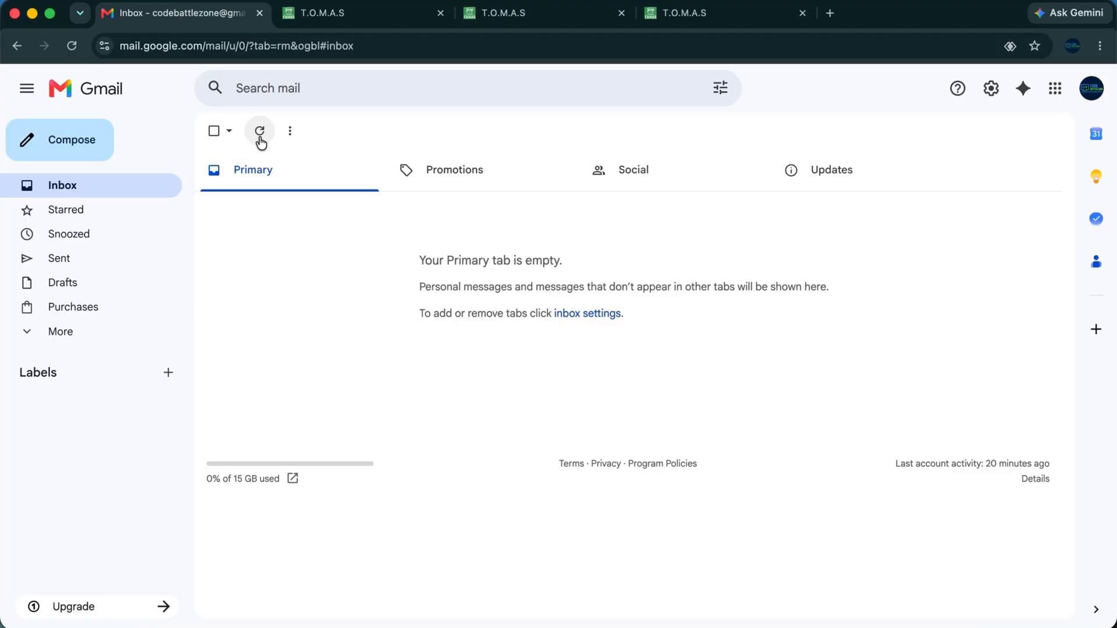
Add the 'testing lead' tag to the test contact alongside 'new lead', then check Gmail.
click(262, 139)
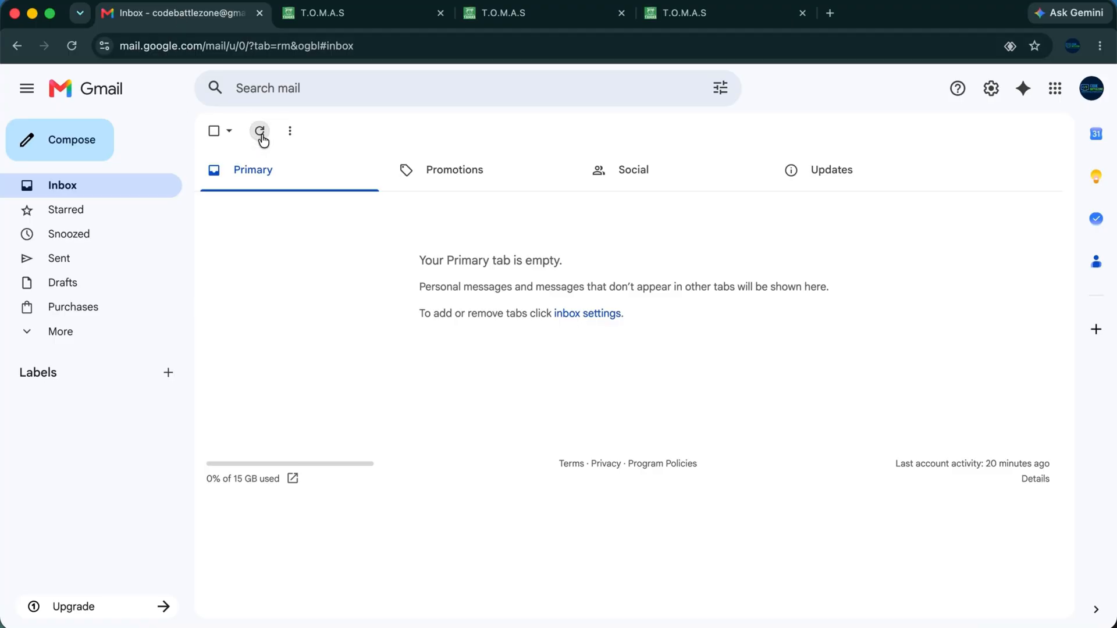
click(378, 13)
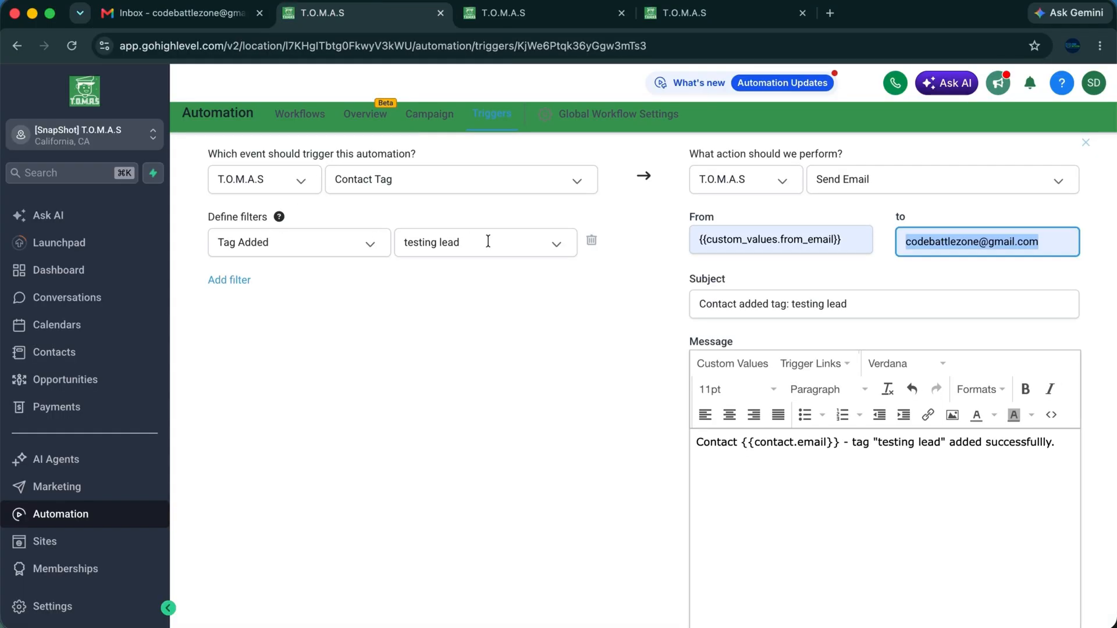
click(516, 12)
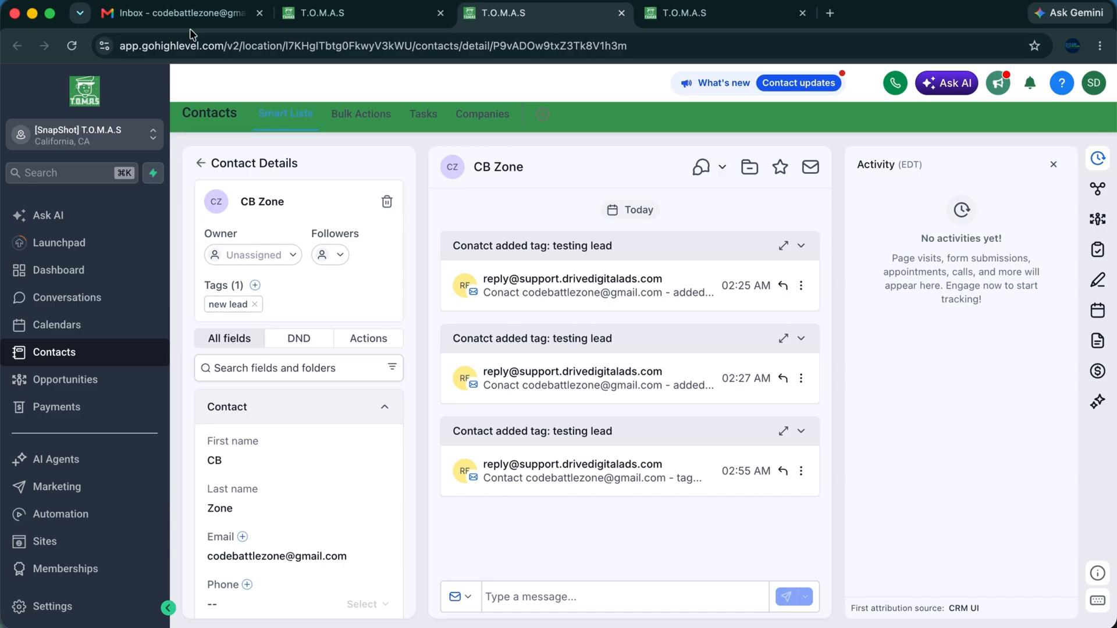
click(255, 285)
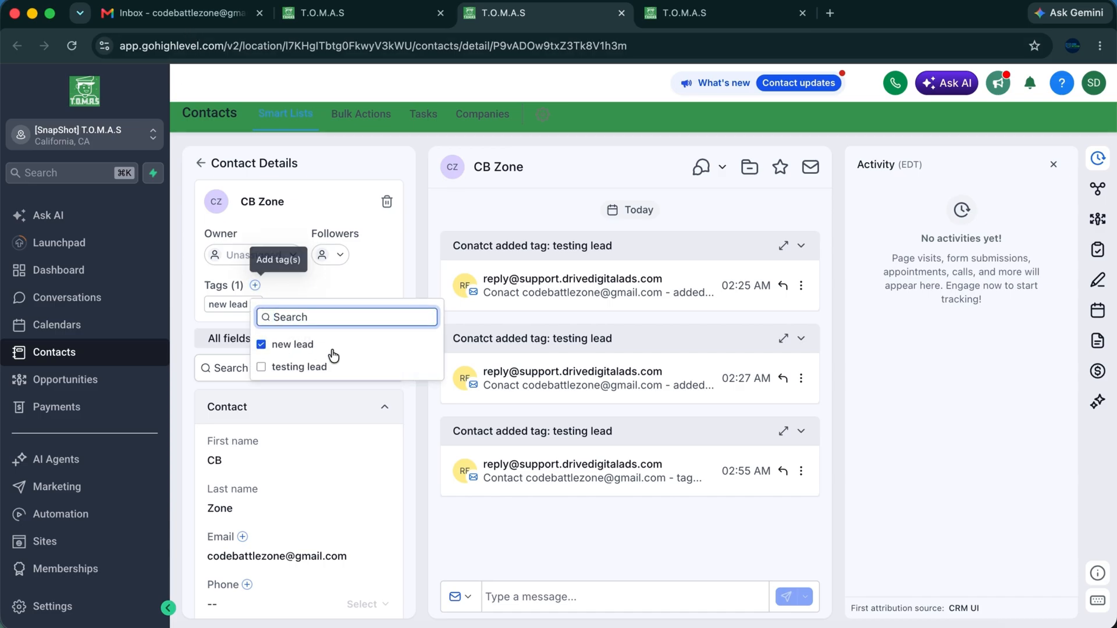
click(299, 375)
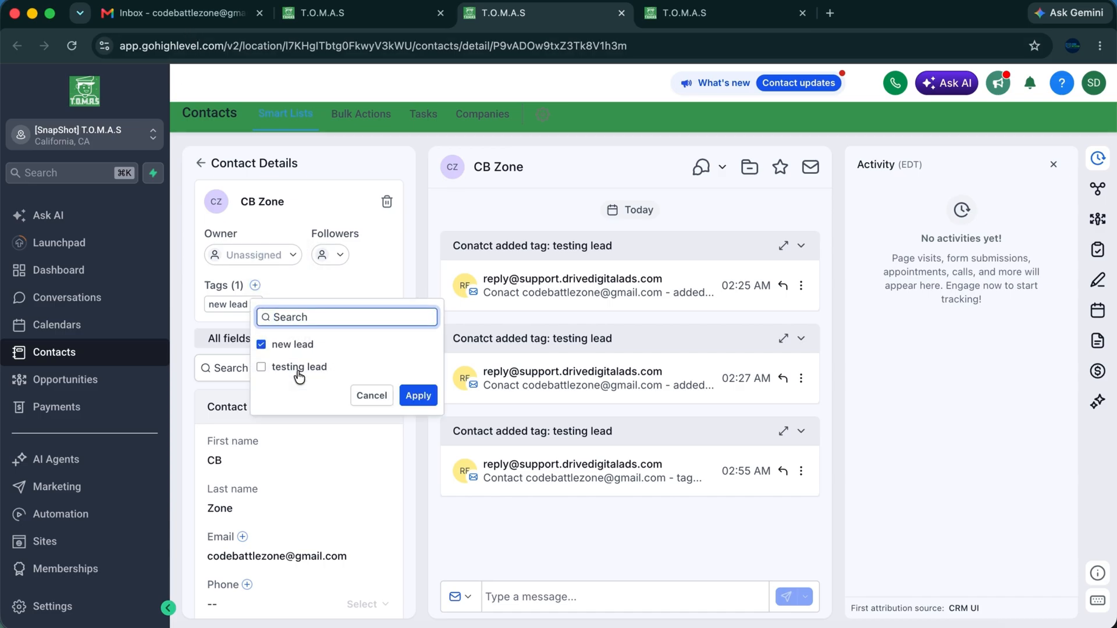
click(417, 397)
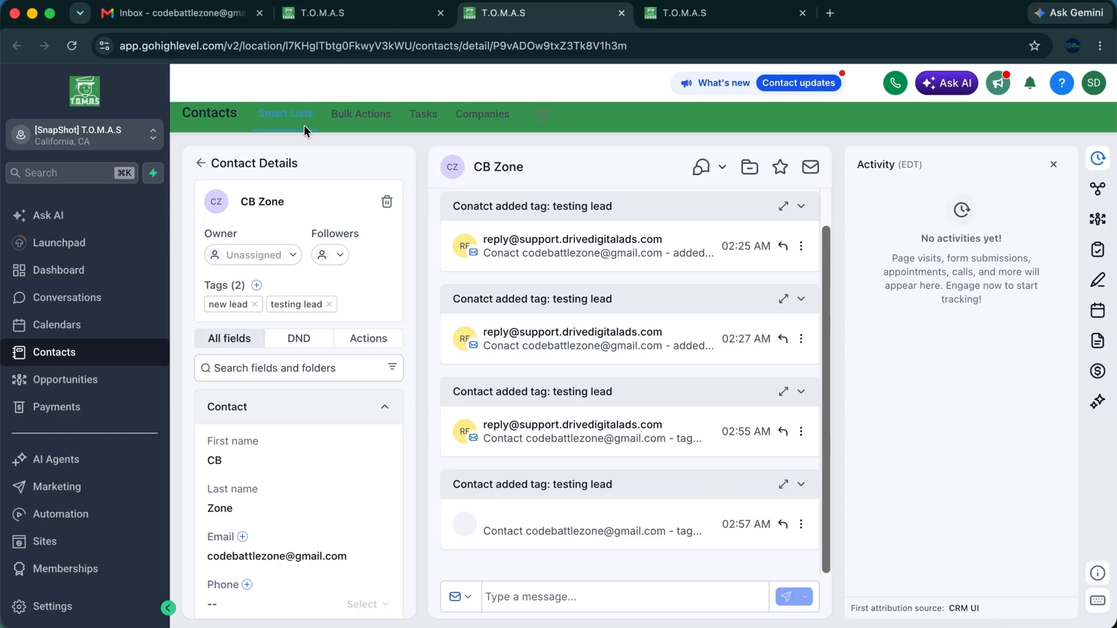
click(204, 16)
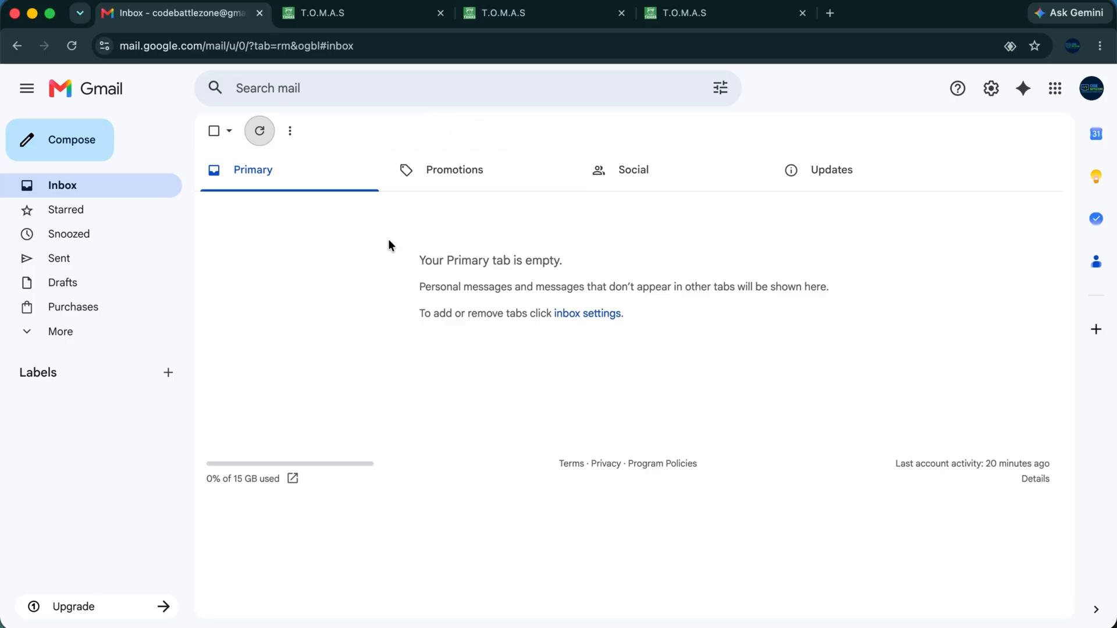
Refresh Gmail, read the 'Contact added tag: testing lead' email, and go back to the Test Trigger editor.
click(263, 133)
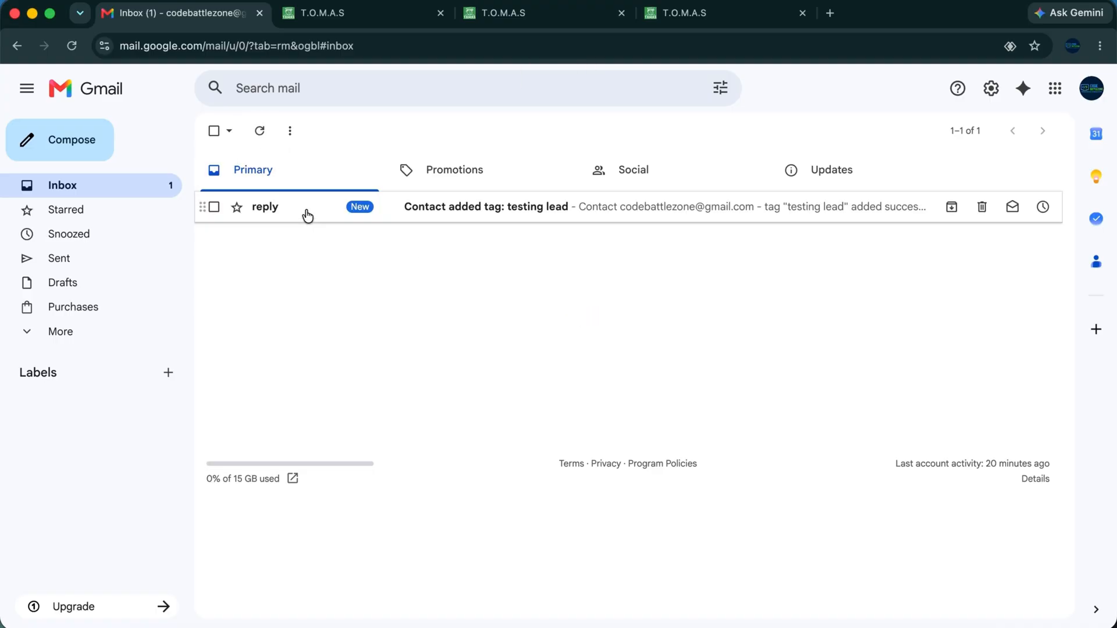
click(456, 209)
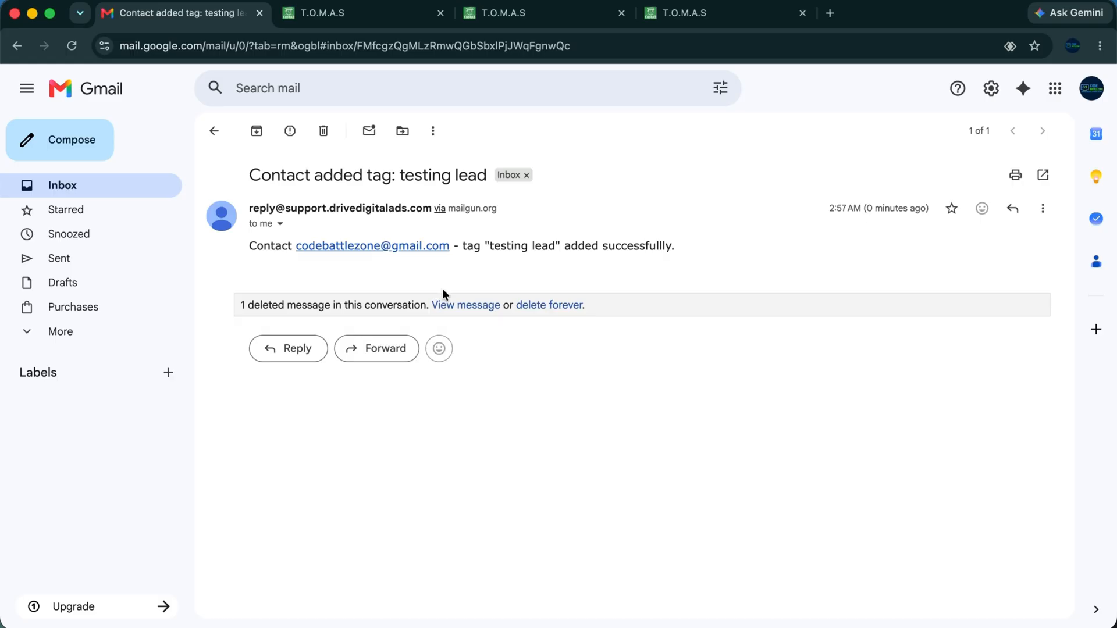
mouse_move(379, 212)
click(397, 17)
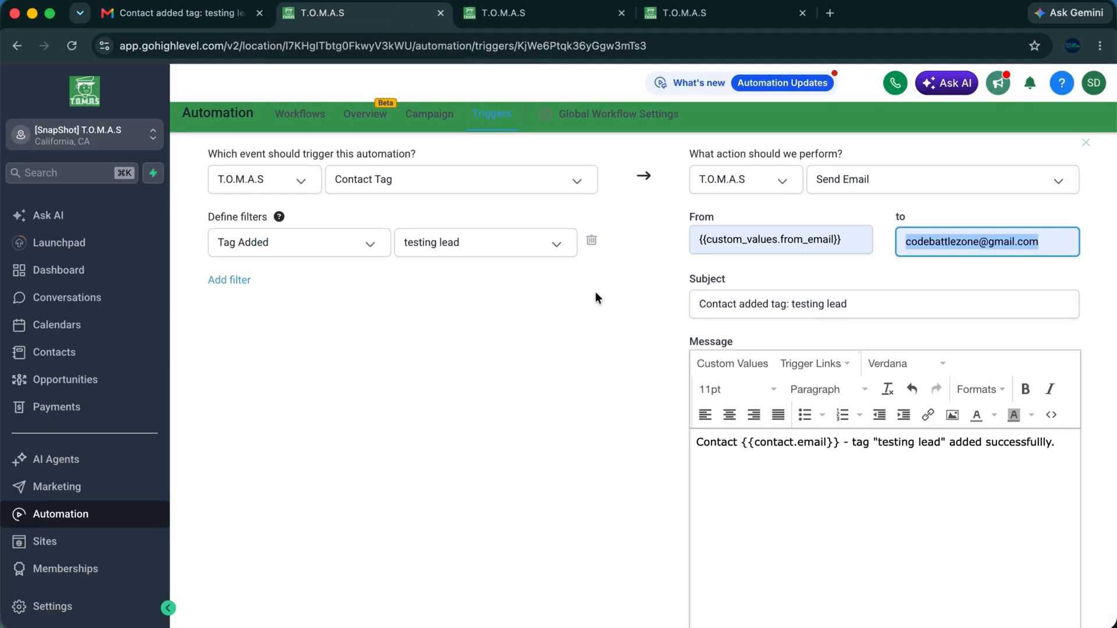
scroll(617, 290, down, 5)
scroll(644, 292, up, 10)
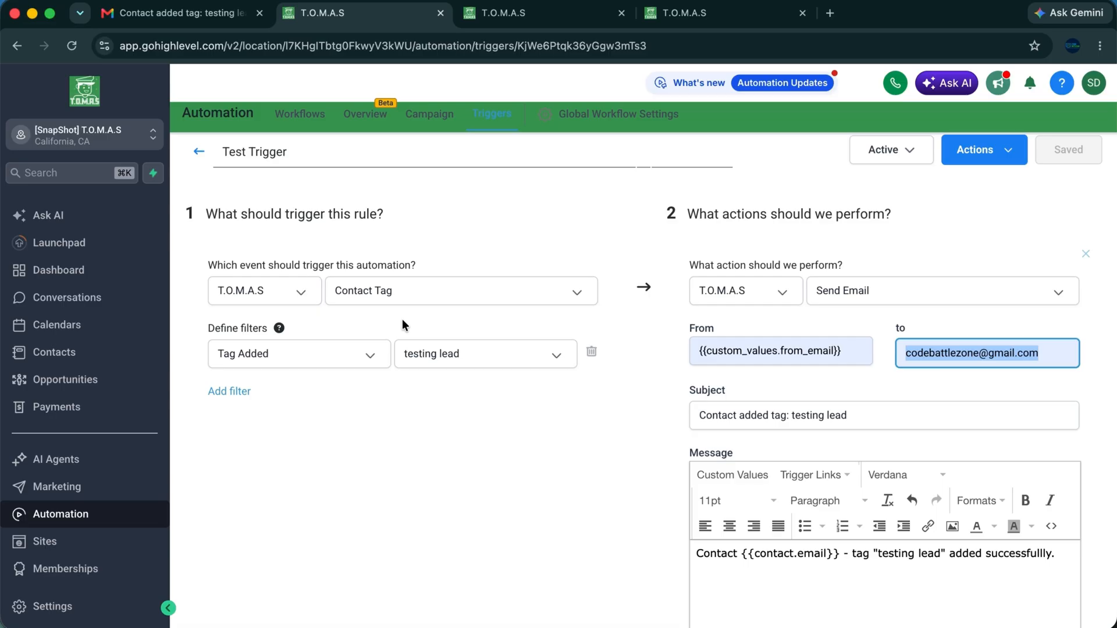
click(405, 353)
click(361, 416)
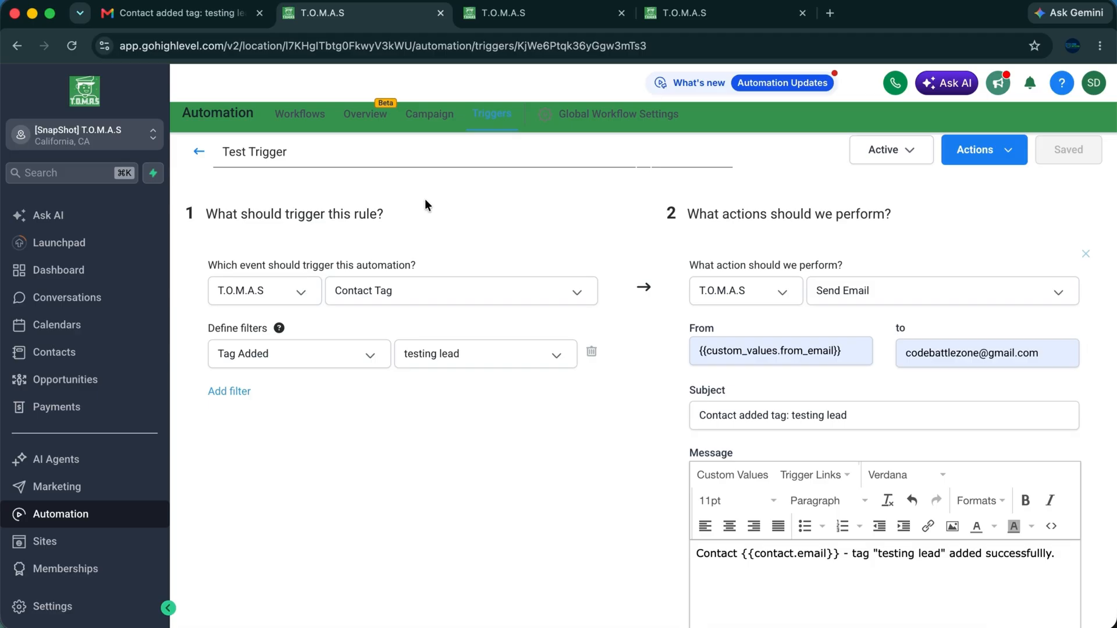
drag(467, 123, 519, 186)
scroll(717, 378, down, 4)
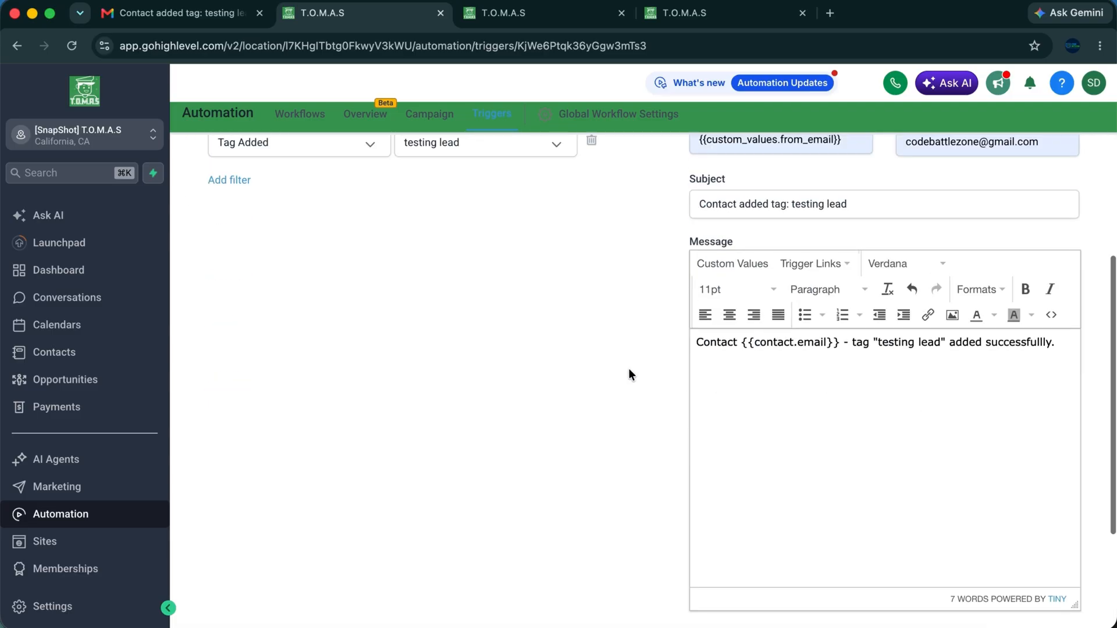
scroll(628, 368, up, 4)
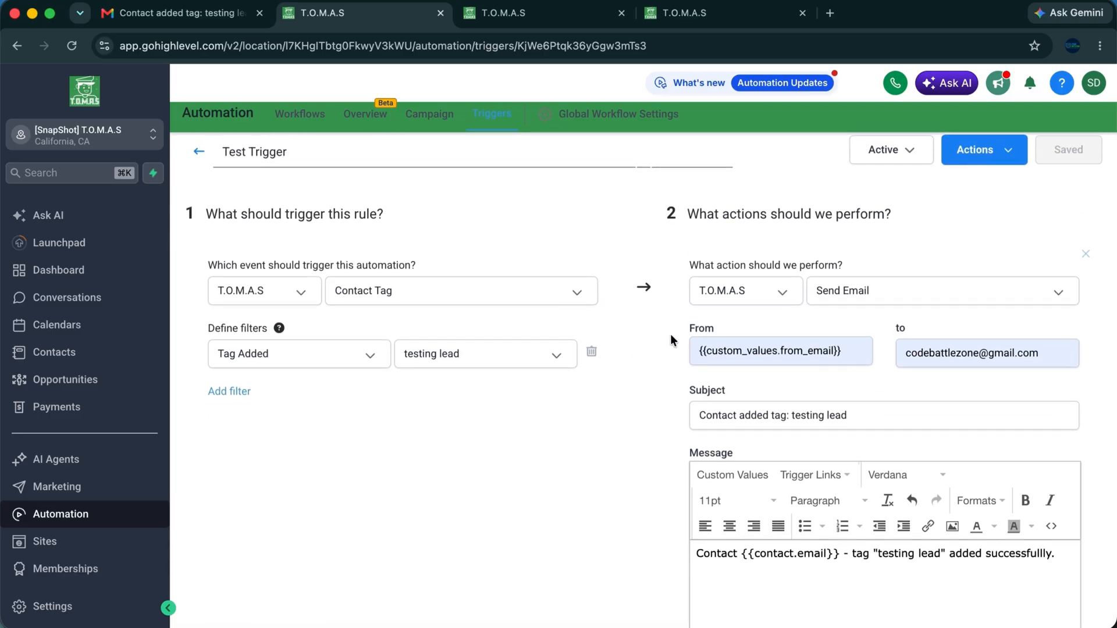